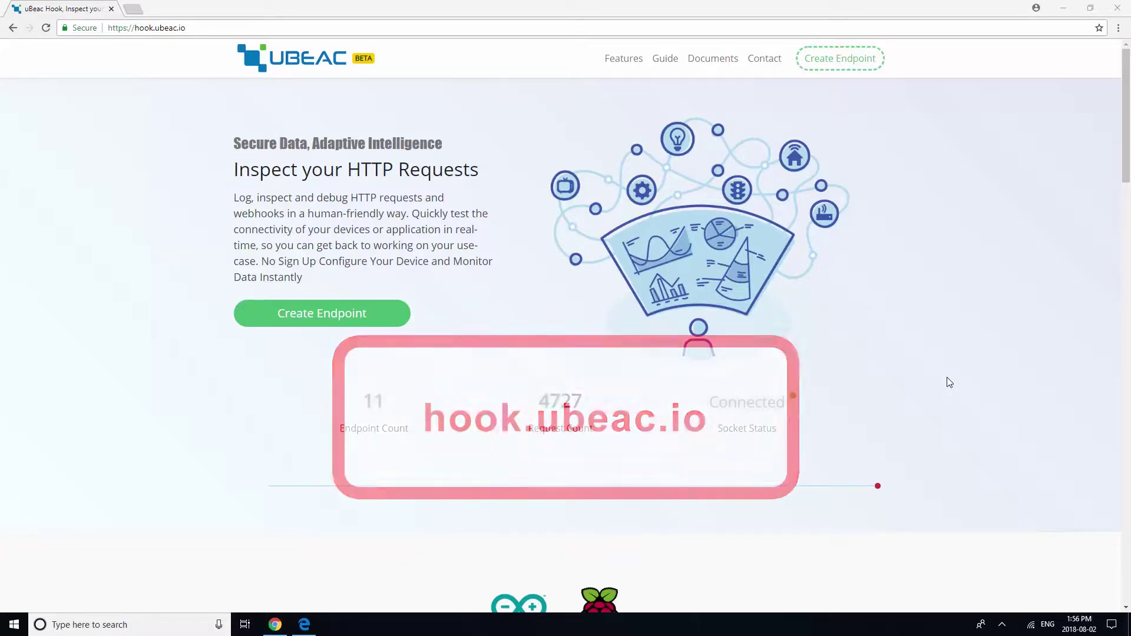
Create a new uBeac Hook endpoint on hook.ubeac.io and open its view page.
{"action": "left_click", "coordinate": [363, 318]}
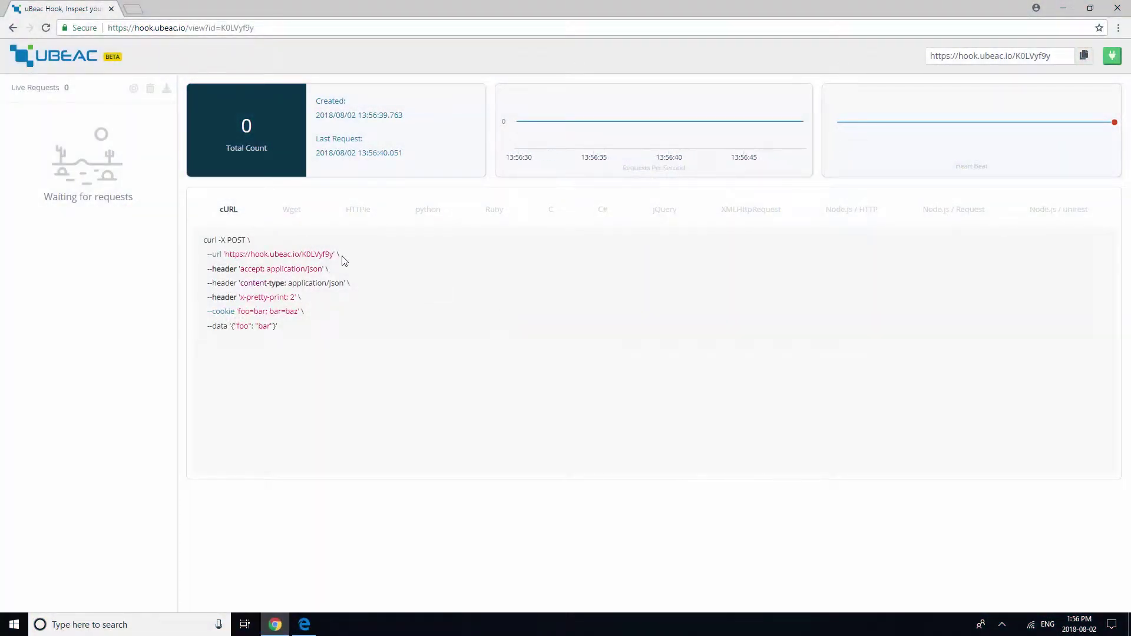
Open manage.mist.com in a new browser tab.
{"action": "left_click", "coordinate": [134, 9]}
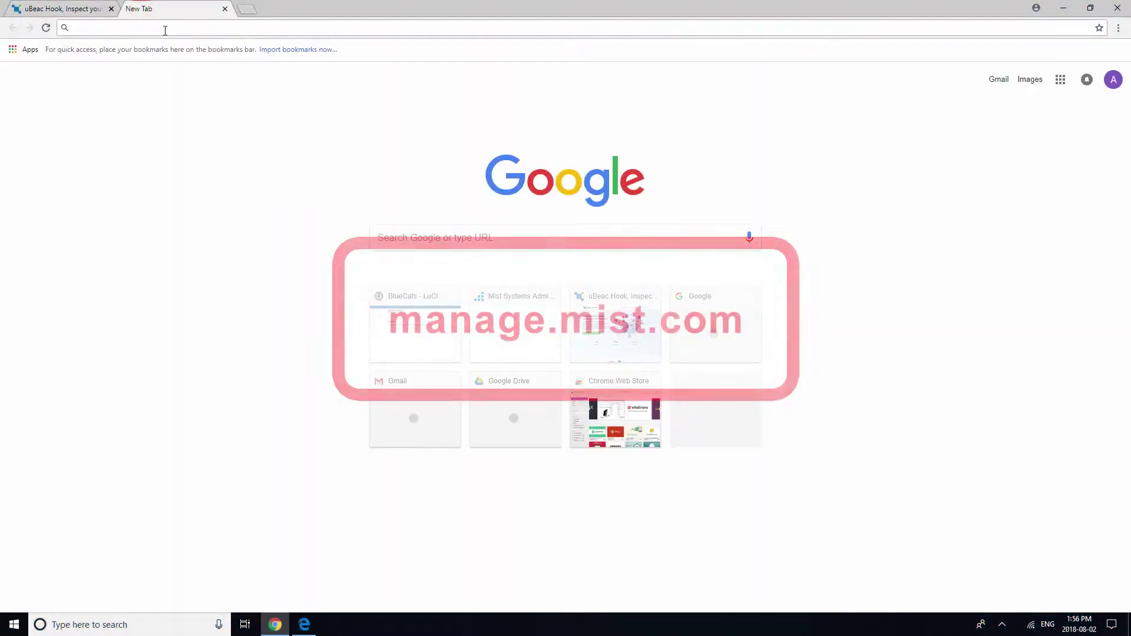
{"action": "type", "text": "manage.mist.com"}
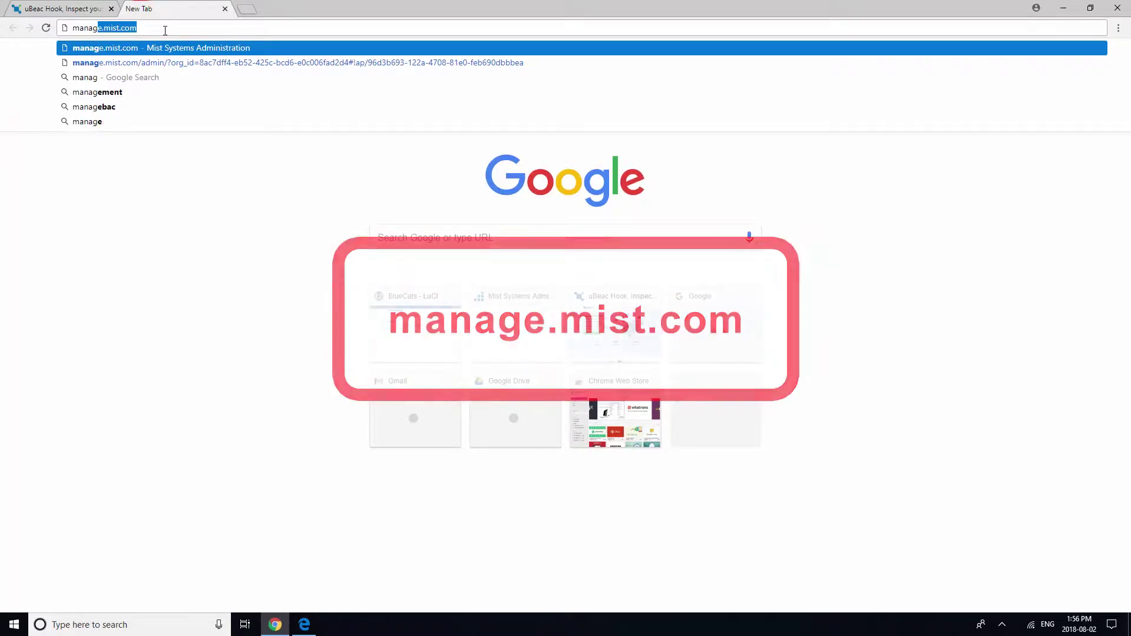
{"action": "key", "text": "Return"}
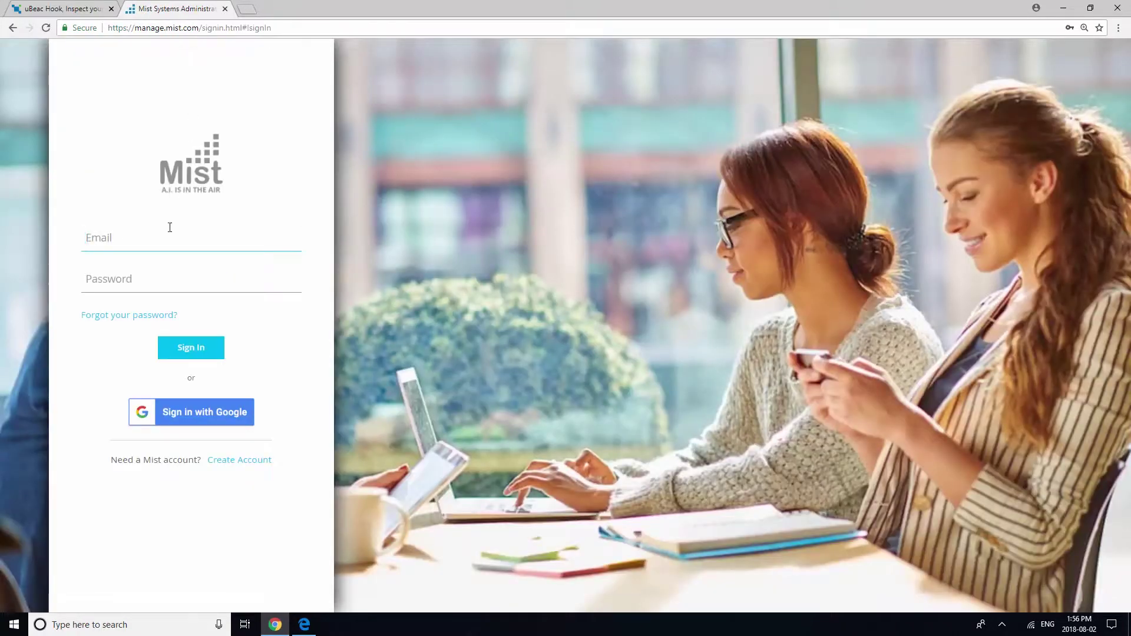
Sign in with the account email and password, and dismiss the Getting Started dialog.
{"action": "key", "text": "Tab"}
{"action": "type", "text": "••"}
{"action": "left_click", "coordinate": [192, 349]}
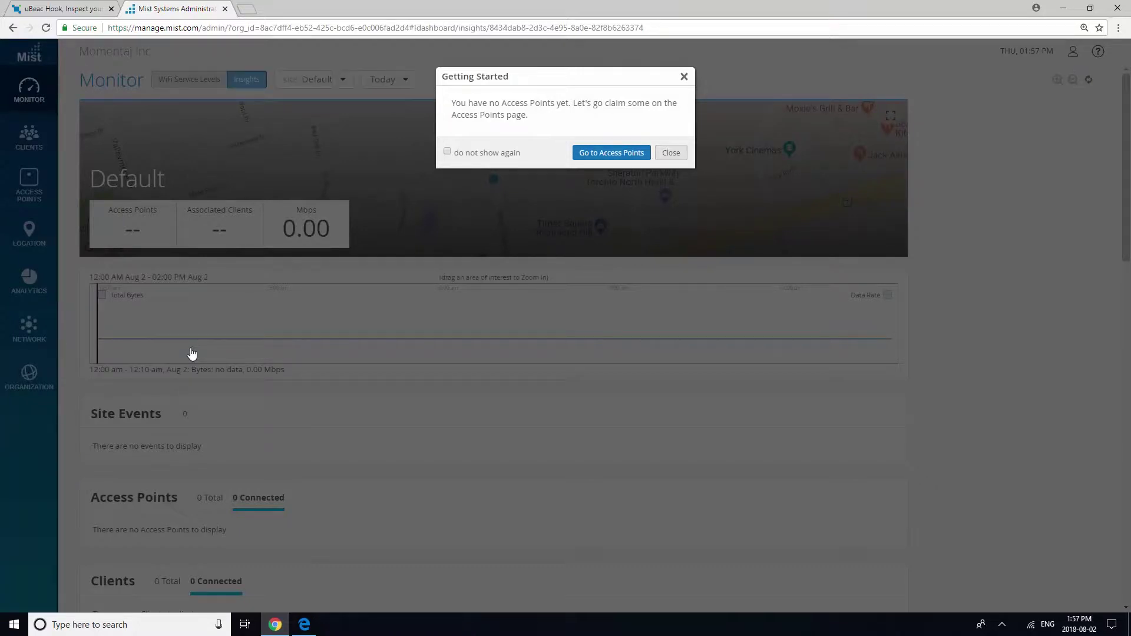
{"action": "left_click", "coordinate": [671, 153]}
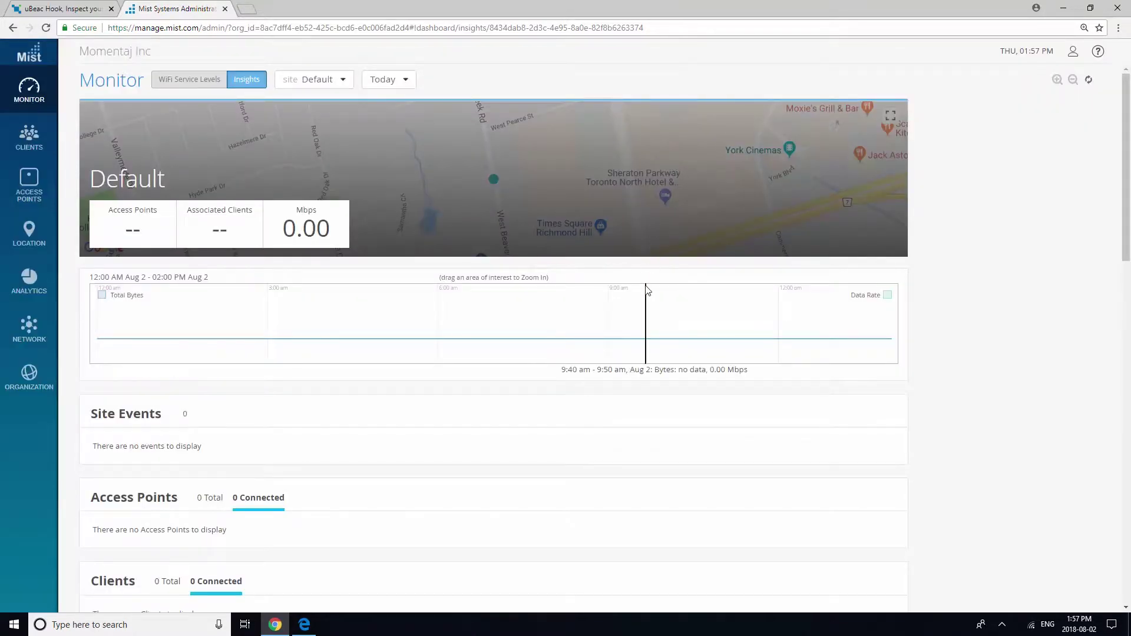
{"action": "mouse_move", "coordinate": [47, 392]}
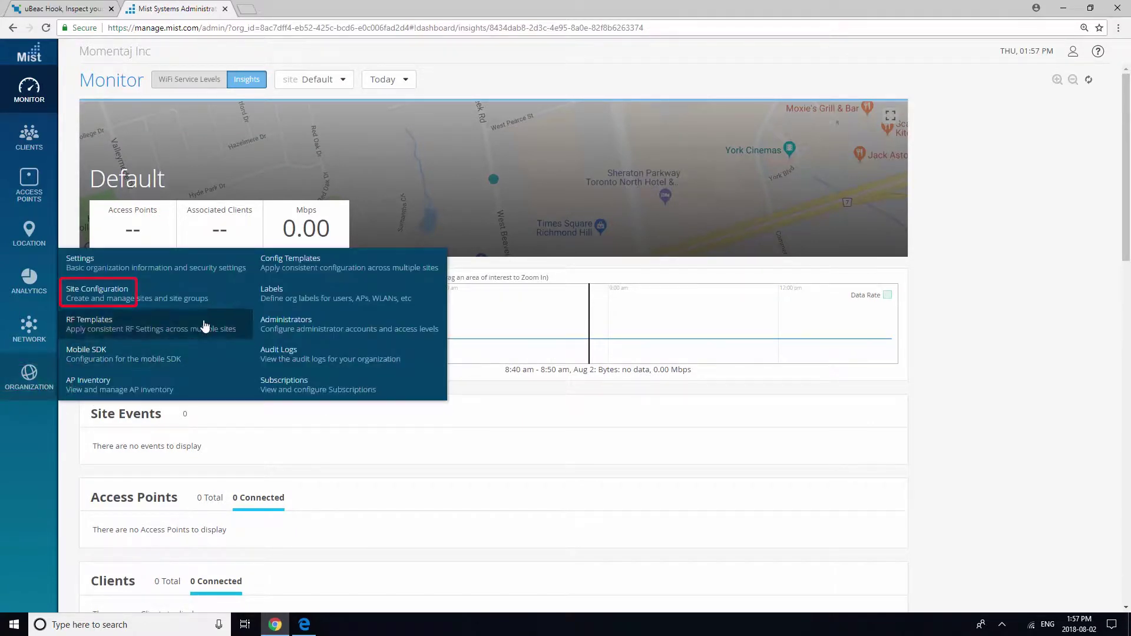
Start a new site in Site Configuration and name it Tutorial.
{"action": "left_click", "coordinate": [204, 305]}
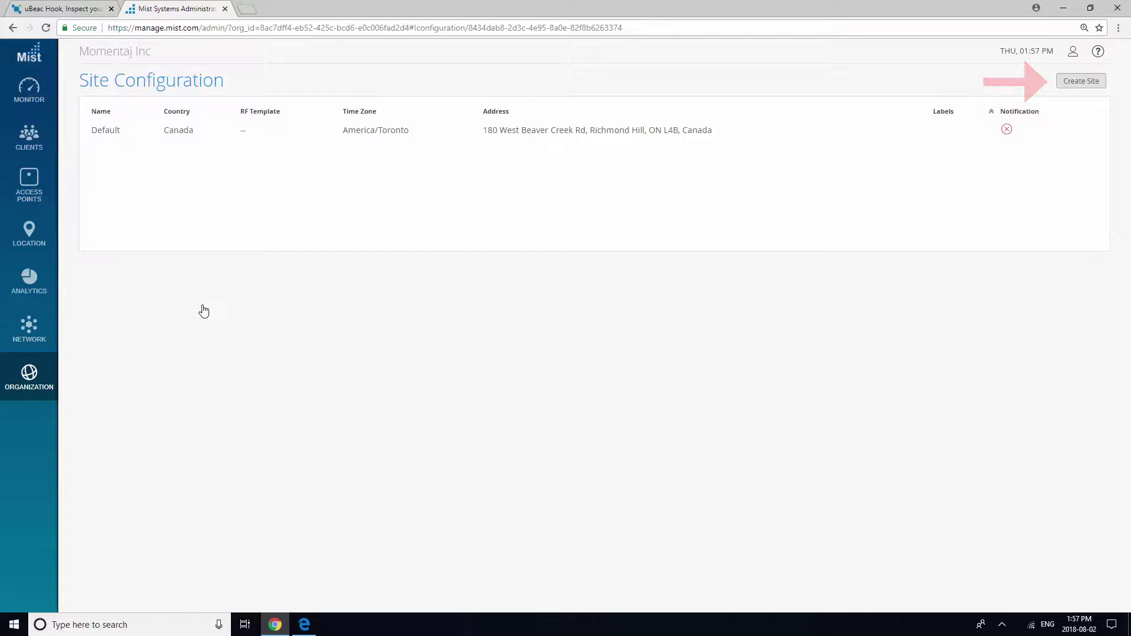
{"action": "left_click", "coordinate": [1083, 82]}
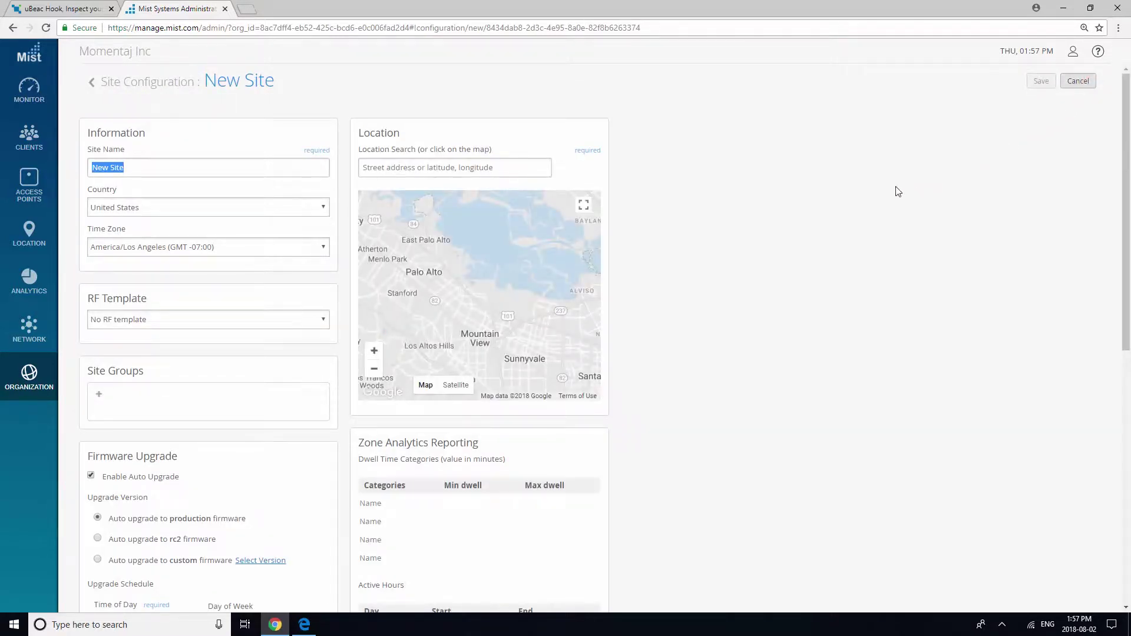
{"action": "triple_click", "coordinate": [126, 170]}
{"action": "type", "text": "tut"}
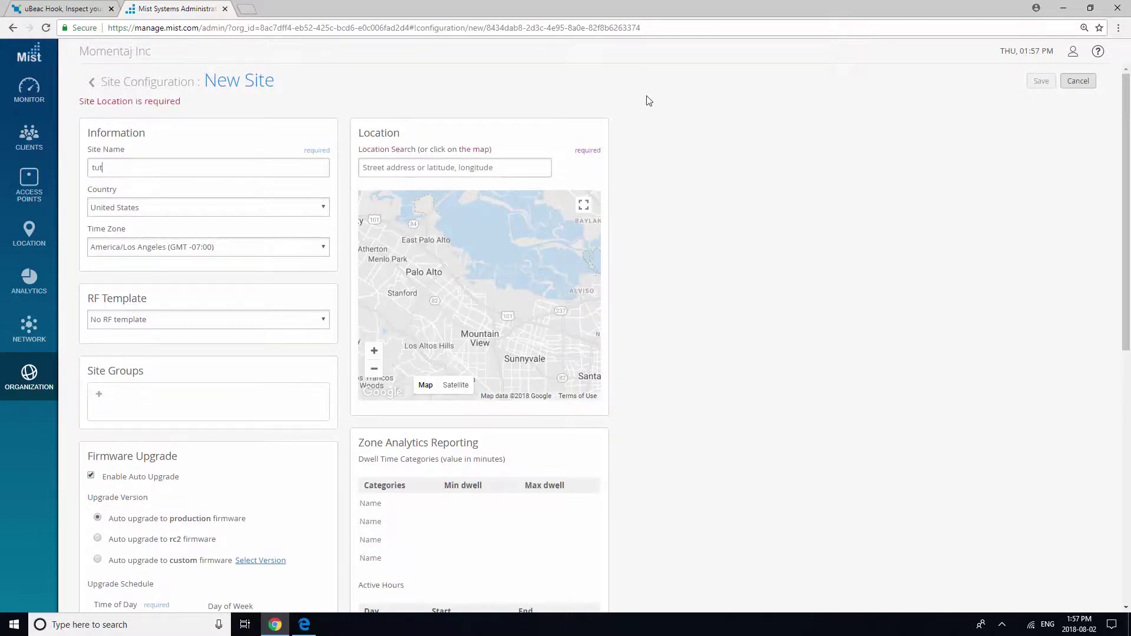
{"action": "key", "text": "BackSpace"}
{"action": "key", "text": "BackSpace"}
{"action": "key", "text": "BackSpace"}
{"action": "type", "text": "T"}
{"action": "left_click", "coordinate": [541, 169]}
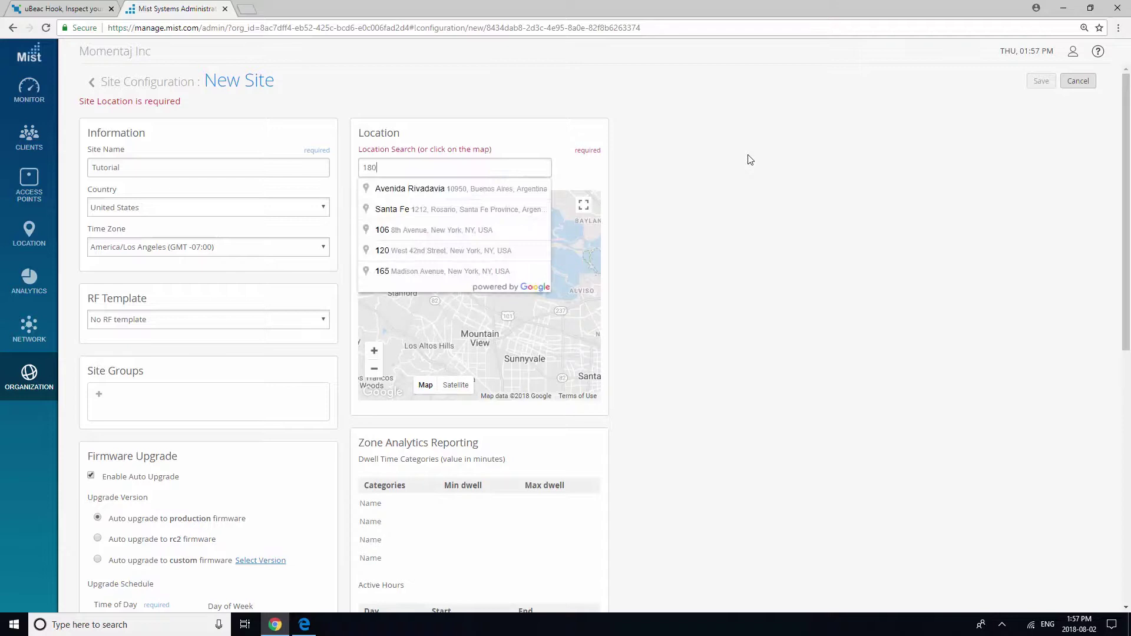
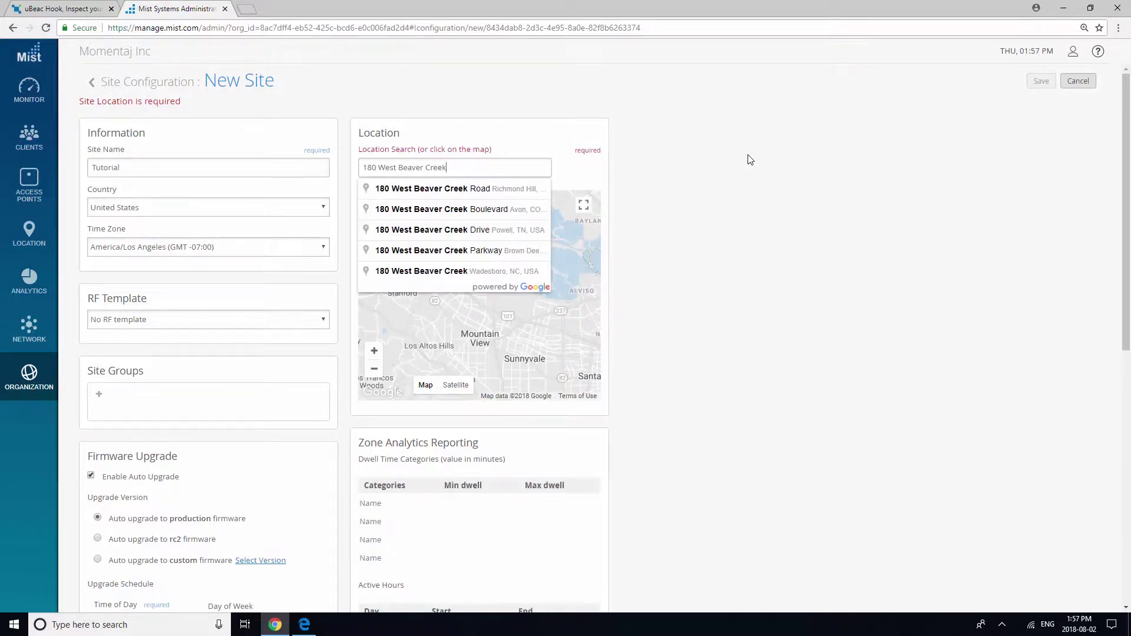
{"action": "left_click", "coordinate": [488, 197]}
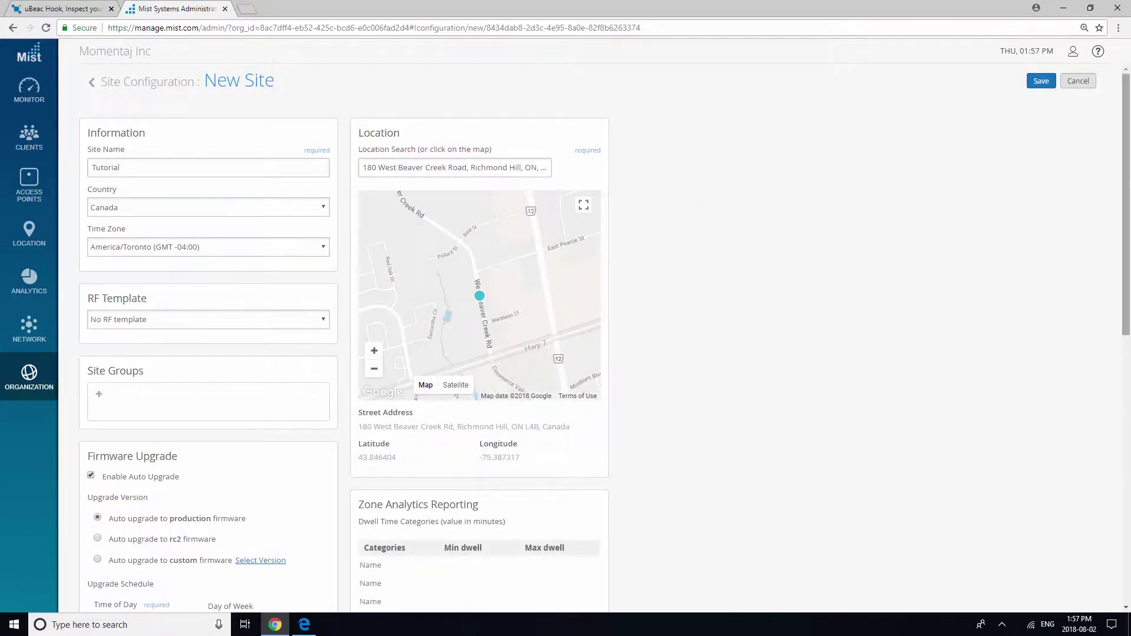
{"action": "left_click_drag", "start_coordinate": [1127, 147], "coordinate": [1128, 295]}
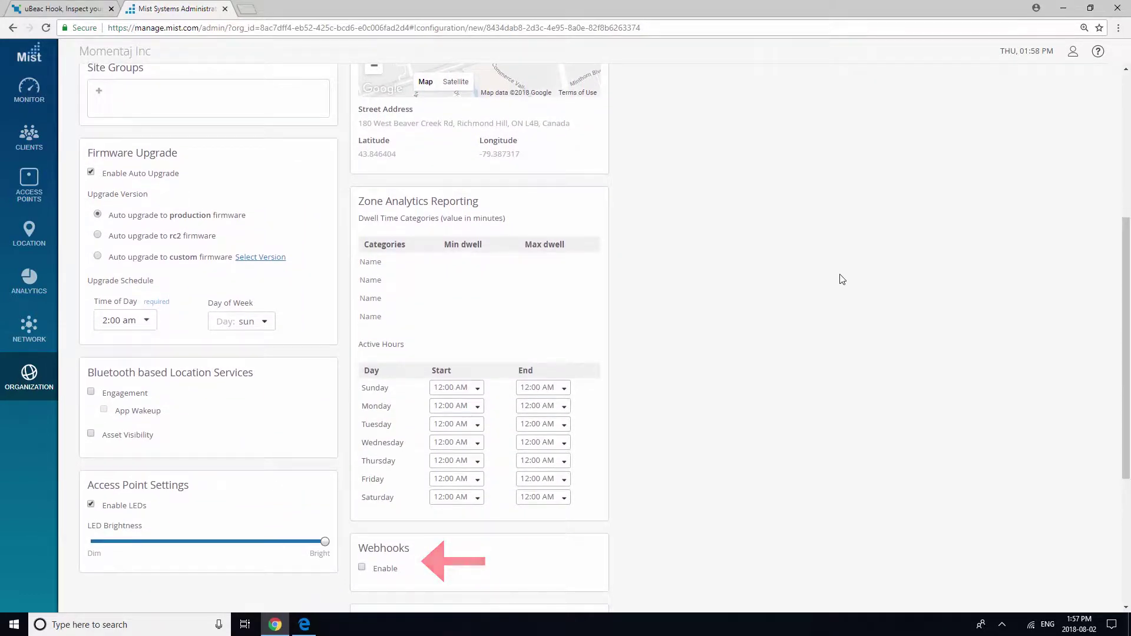
Enable webhooks named Tutorial123 and copy the uBeac endpoint's hook URL.
{"action": "left_click", "coordinate": [362, 568]}
{"action": "left_click_drag", "start_coordinate": [1128, 382], "coordinate": [1128, 517]}
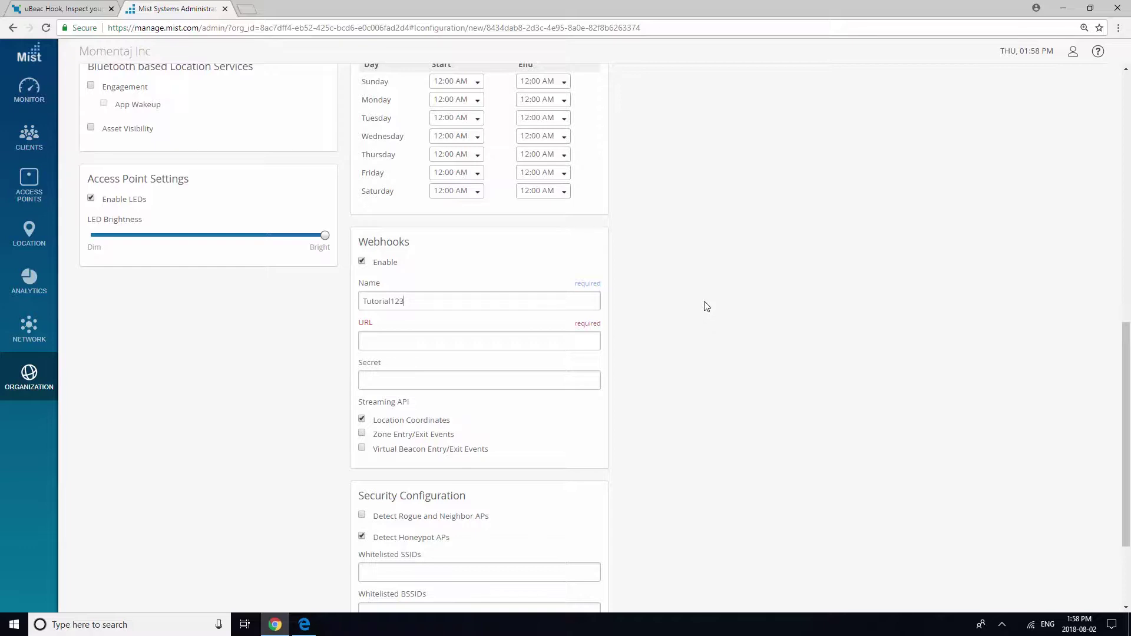
{"action": "left_click", "coordinate": [80, 9]}
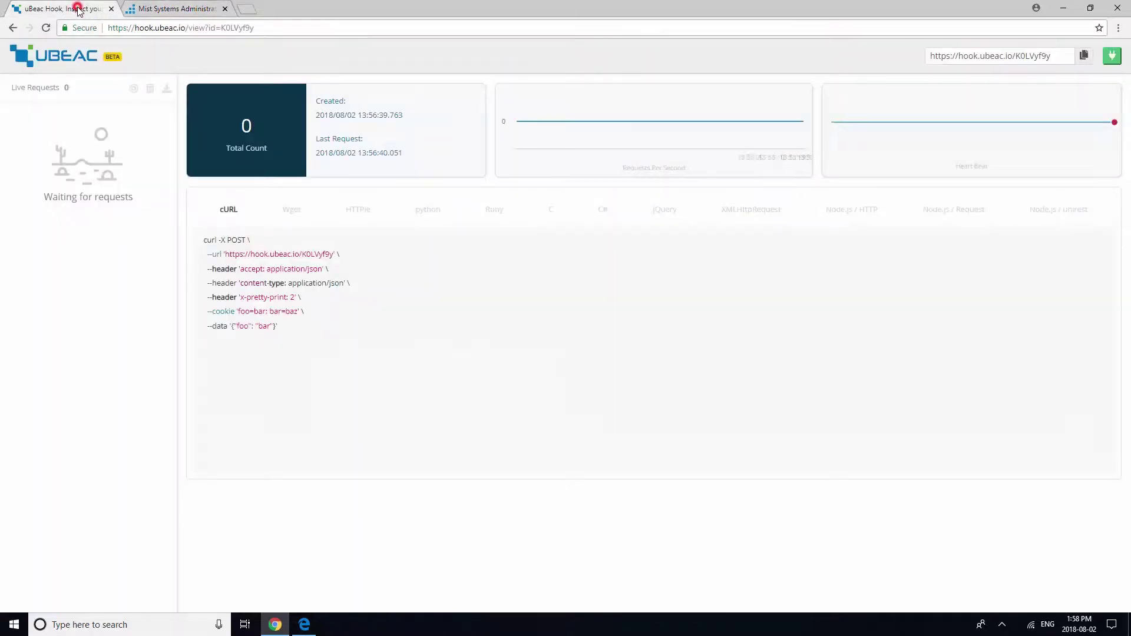
{"action": "left_click", "coordinate": [1082, 58]}
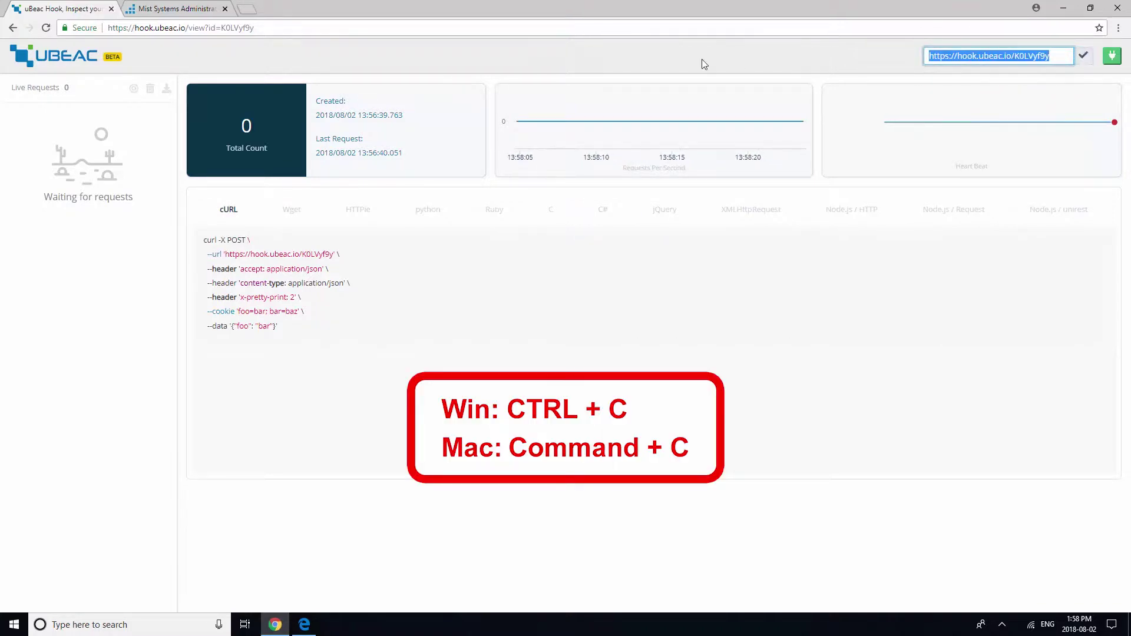
Paste the uBeac hook URL and also stream Zone and Virtual Beacon Entry/Exit events.
{"action": "left_click", "coordinate": [200, 10]}
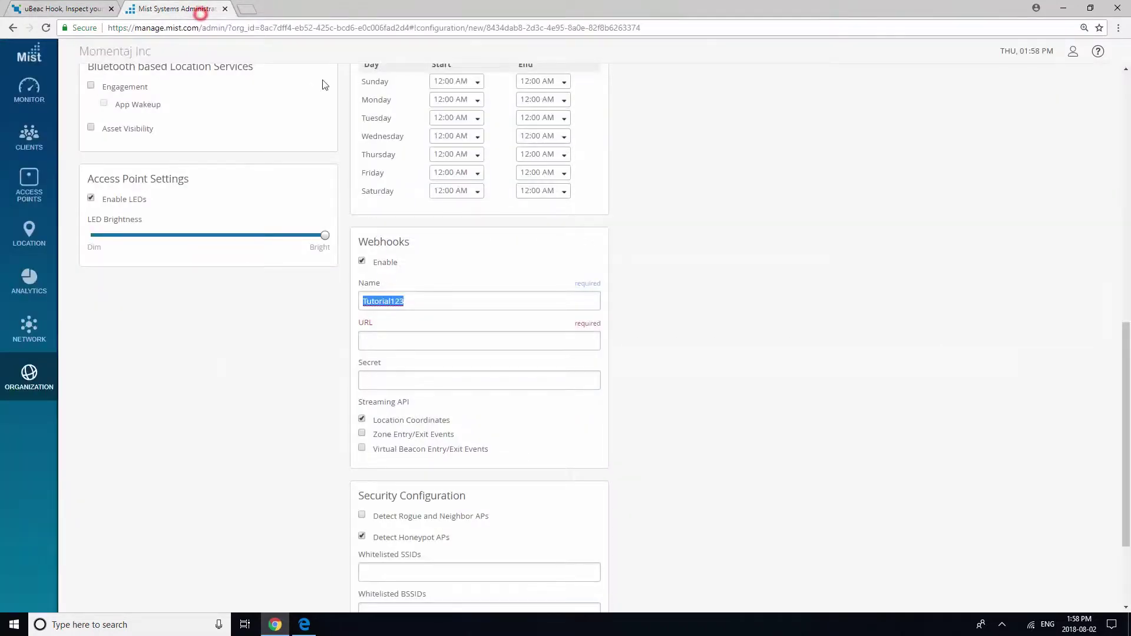
{"action": "left_click", "coordinate": [417, 338]}
{"action": "key", "text": "ctrl+v"}
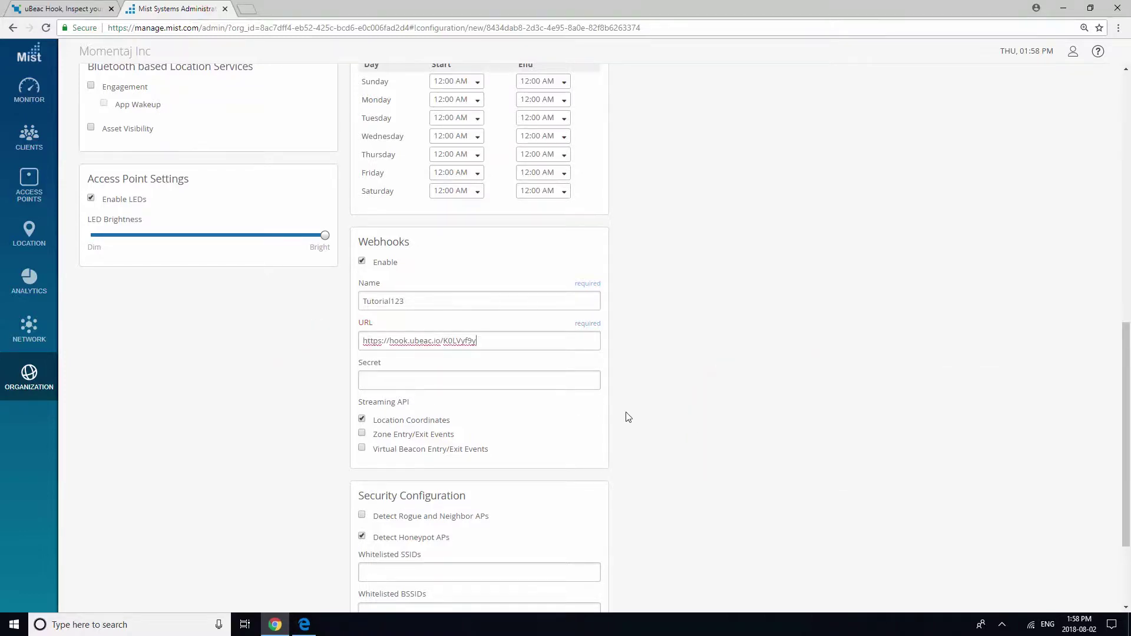
{"action": "left_click", "coordinate": [362, 434]}
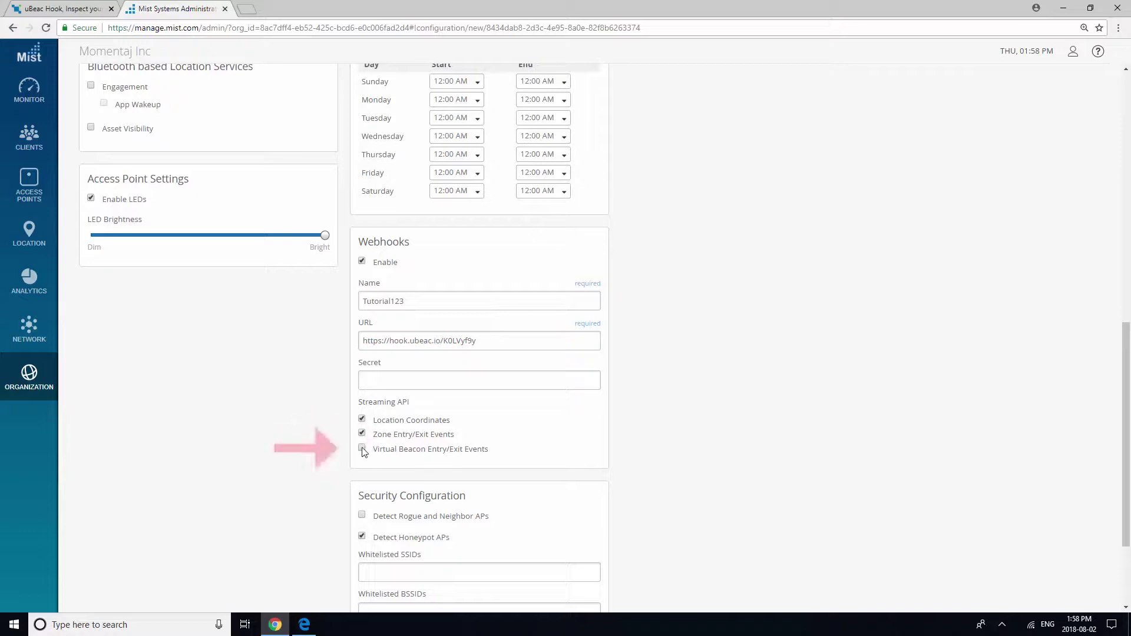
{"action": "left_click", "coordinate": [362, 447]}
{"action": "left_click_drag", "start_coordinate": [1126, 430], "coordinate": [1128, 484]}
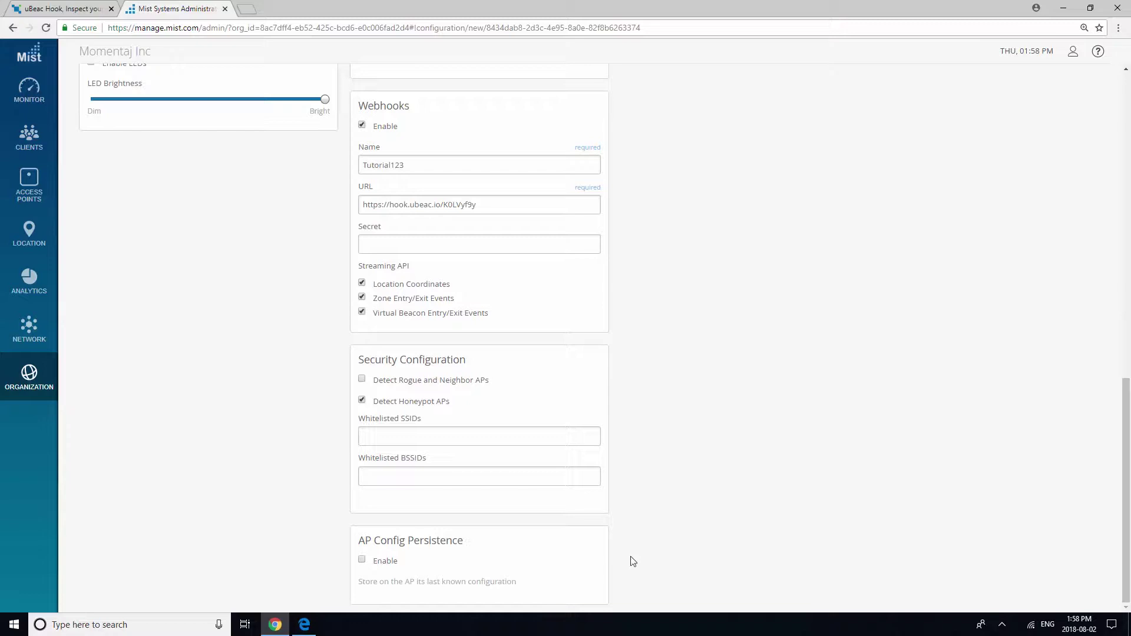
Enable AP Config Persistence, Engagement, App Wakeup and Asset Visibility.
{"action": "left_click", "coordinate": [361, 559]}
{"action": "left_click_drag", "start_coordinate": [1128, 480], "coordinate": [1128, 319]}
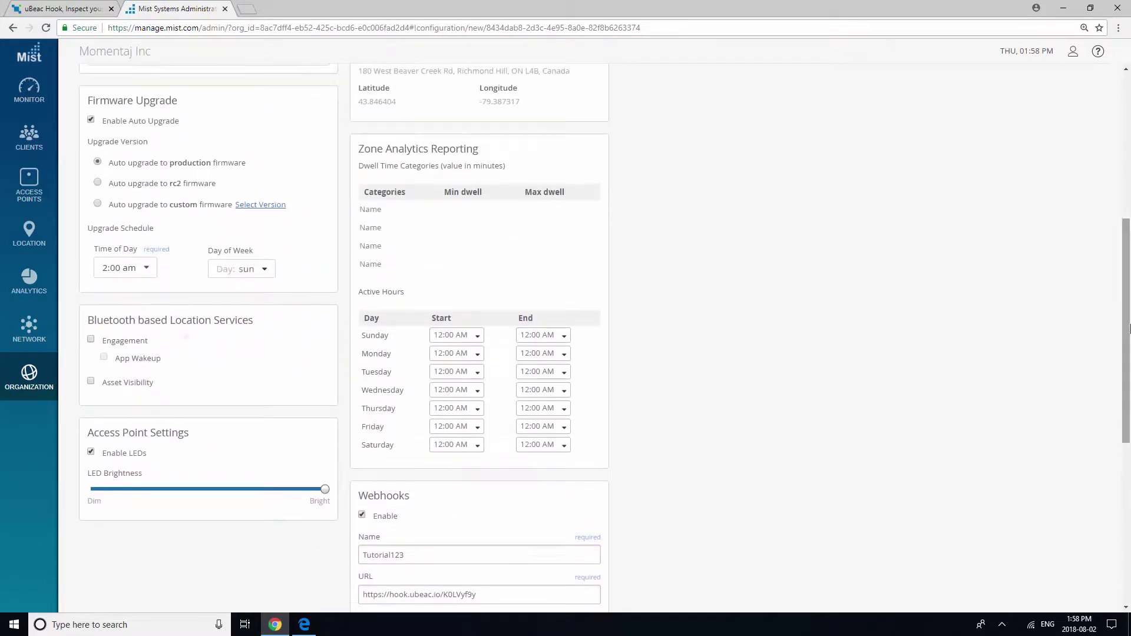
{"action": "left_click", "coordinate": [92, 341]}
{"action": "left_click", "coordinate": [104, 357]}
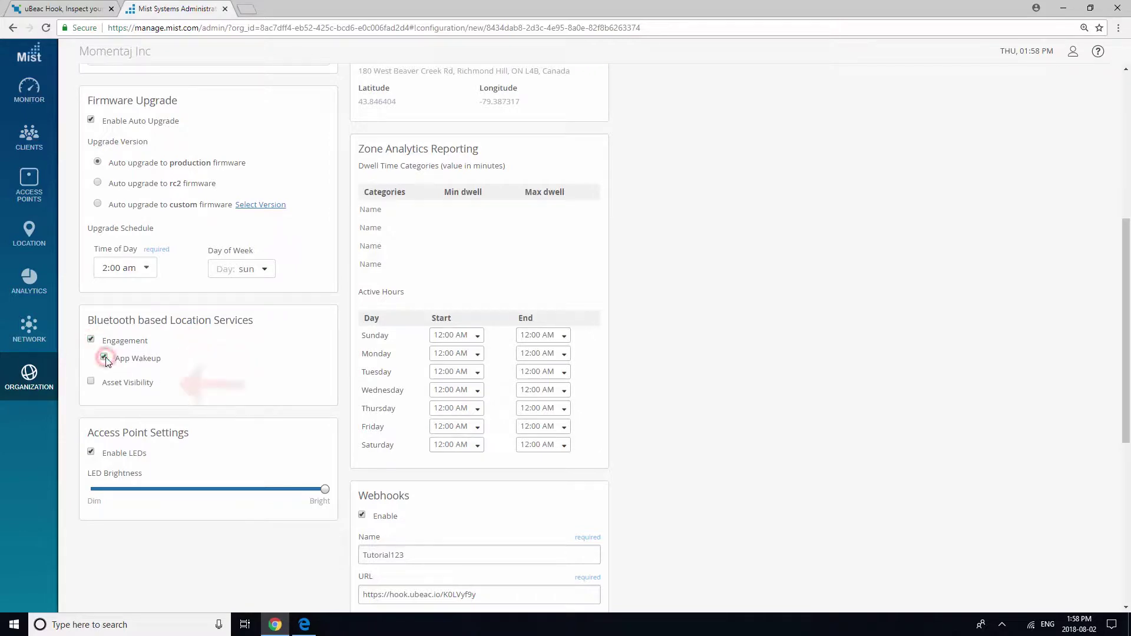
{"action": "left_click", "coordinate": [91, 381]}
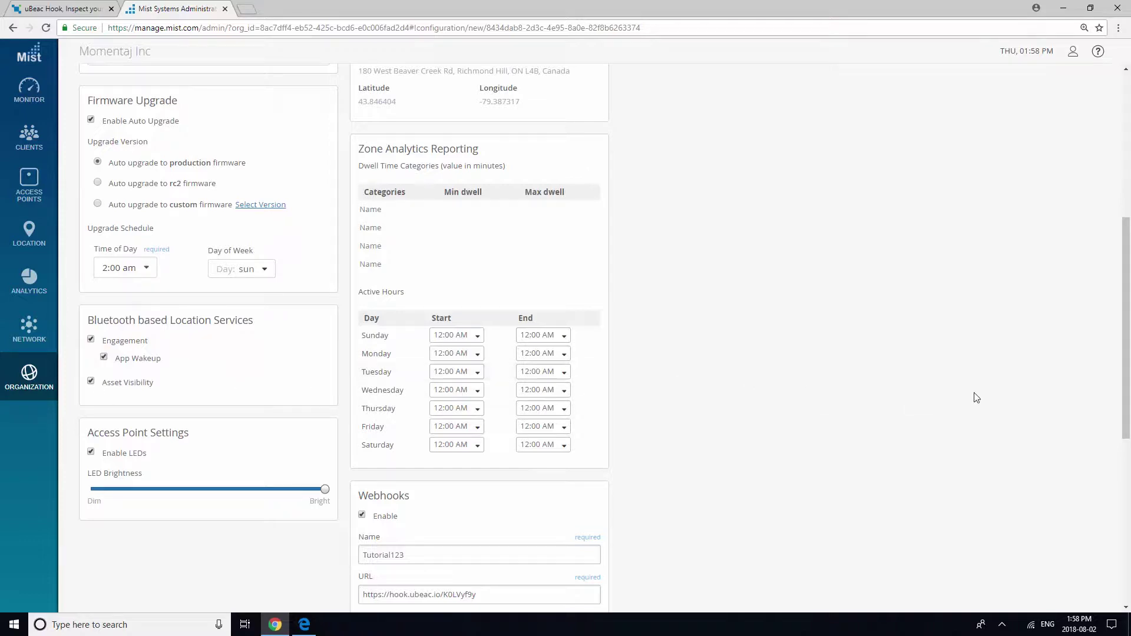
{"action": "left_click_drag", "start_coordinate": [1127, 393], "coordinate": [1128, 248]}
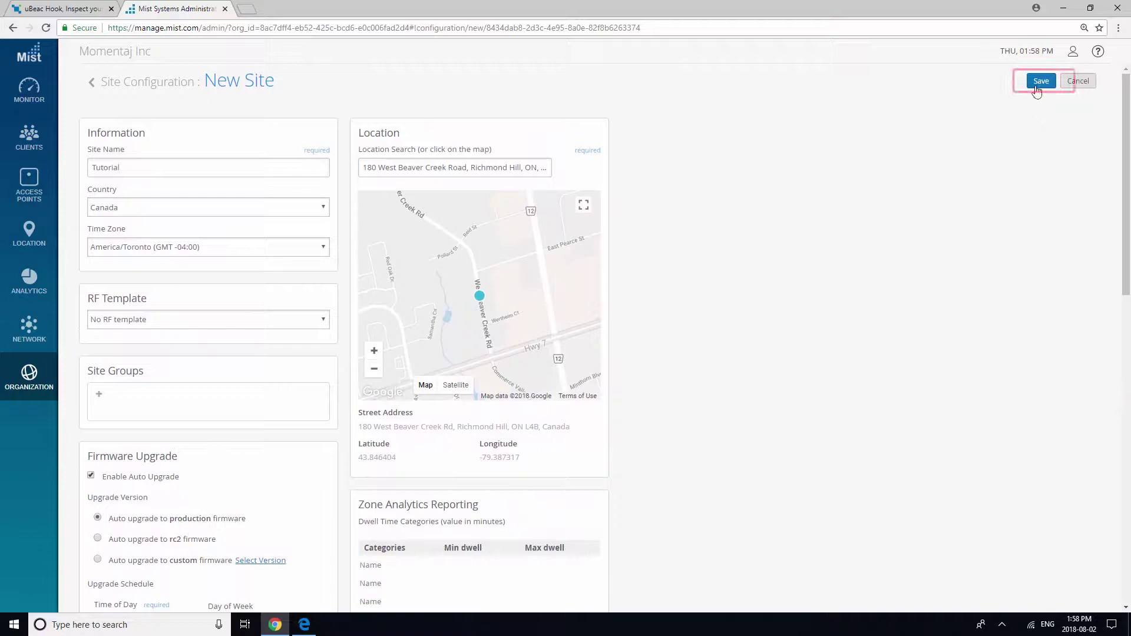
Save the Tutorial site and turn on notification watching for it.
{"action": "left_click", "coordinate": [1035, 83]}
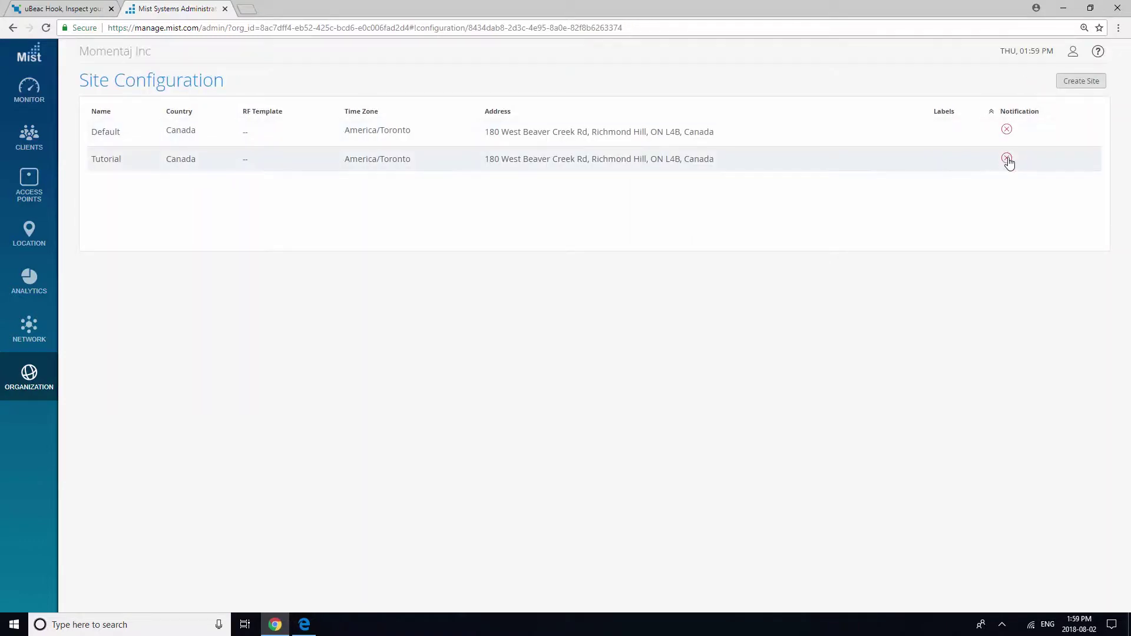
{"action": "left_click", "coordinate": [1006, 161]}
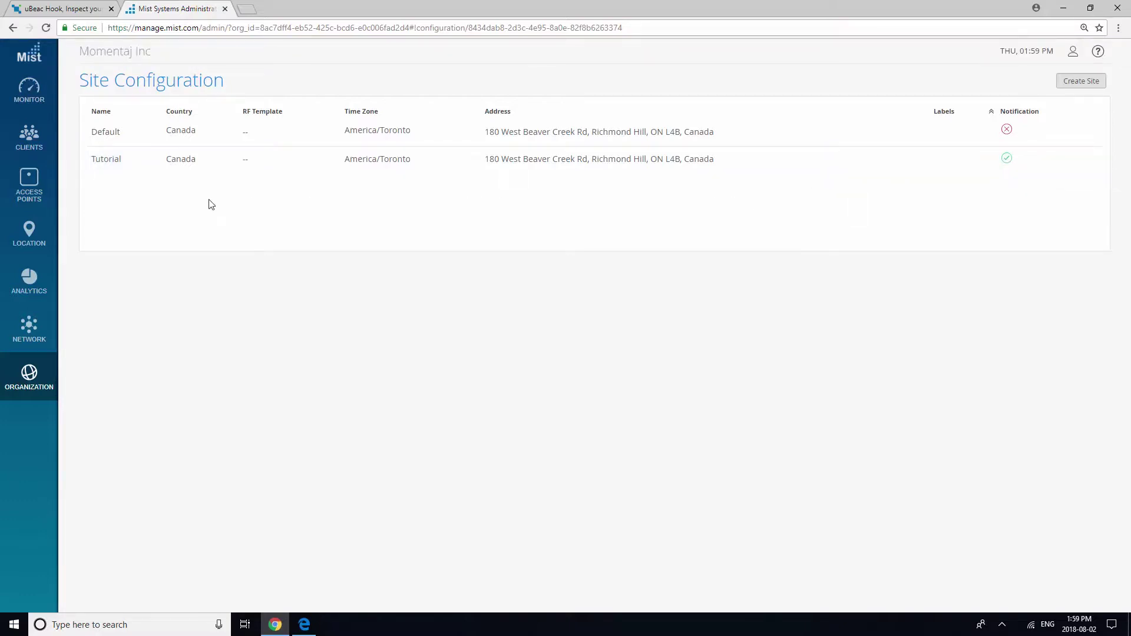
Add the access point's claim code on the Access Points page.
{"action": "left_click", "coordinate": [41, 188]}
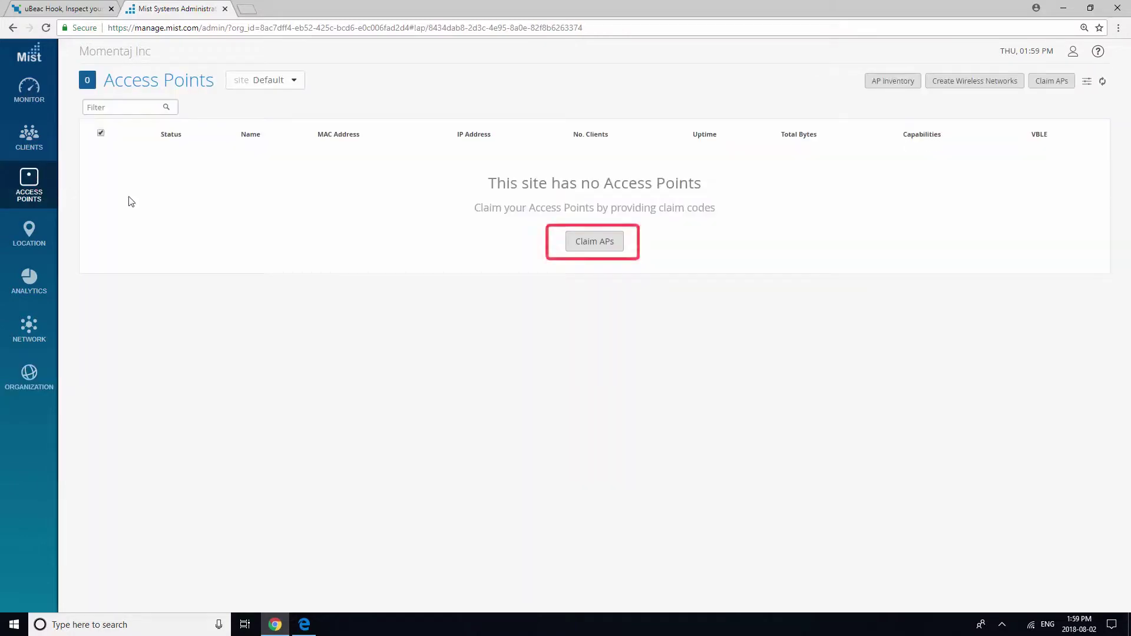
{"action": "left_click", "coordinate": [581, 242]}
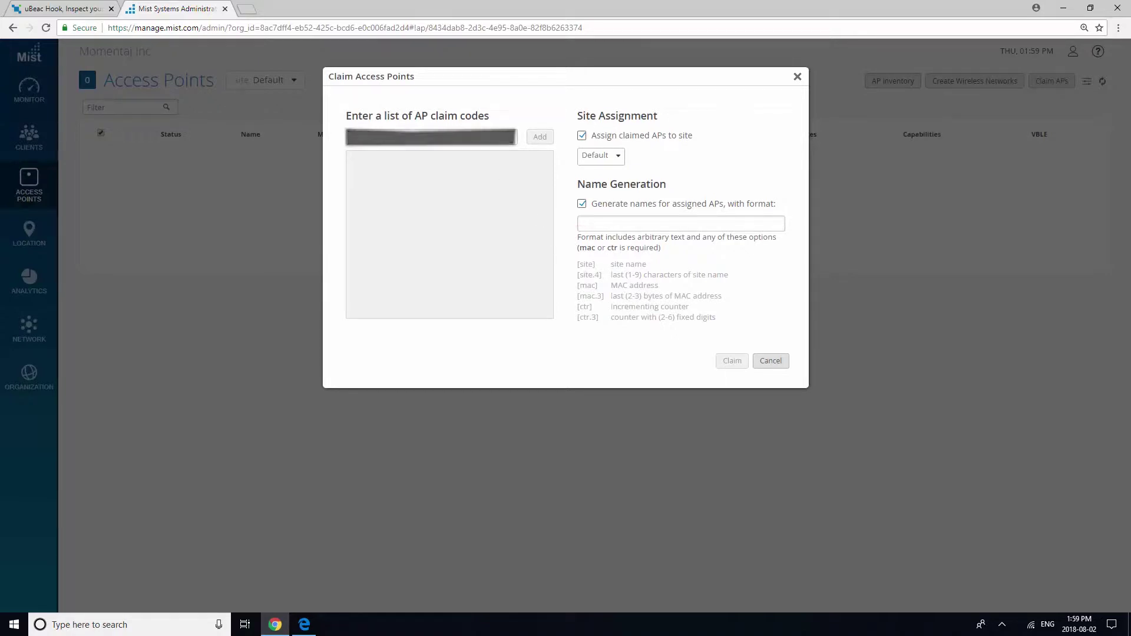
{"action": "key", "text": "ctrl+v"}
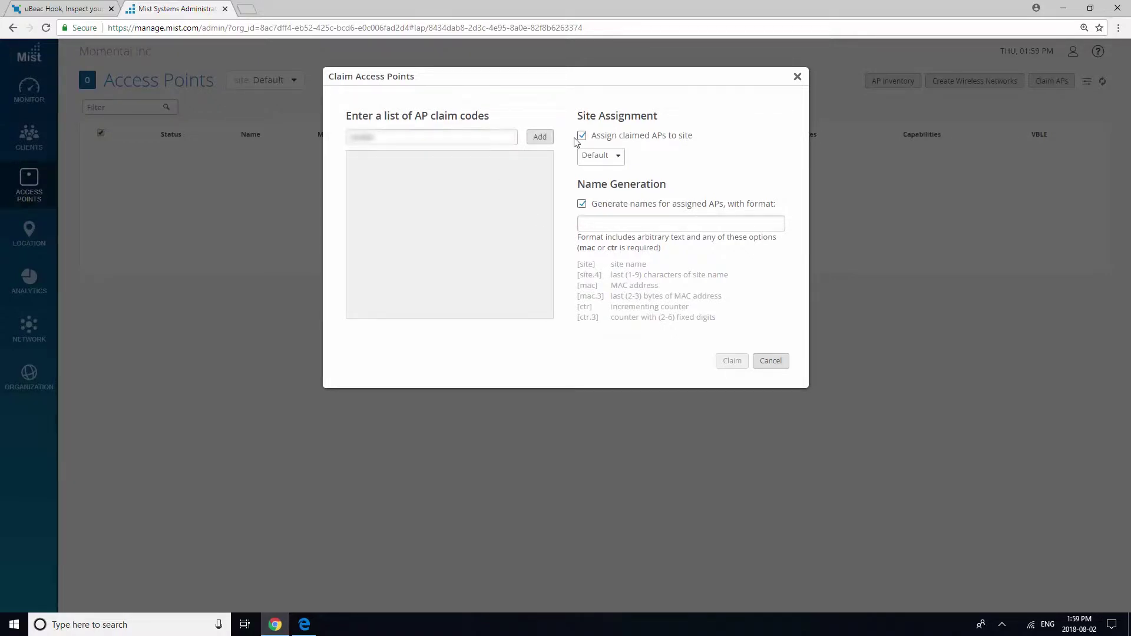
{"action": "type", "text": "AP1"}
{"action": "left_click", "coordinate": [540, 137]}
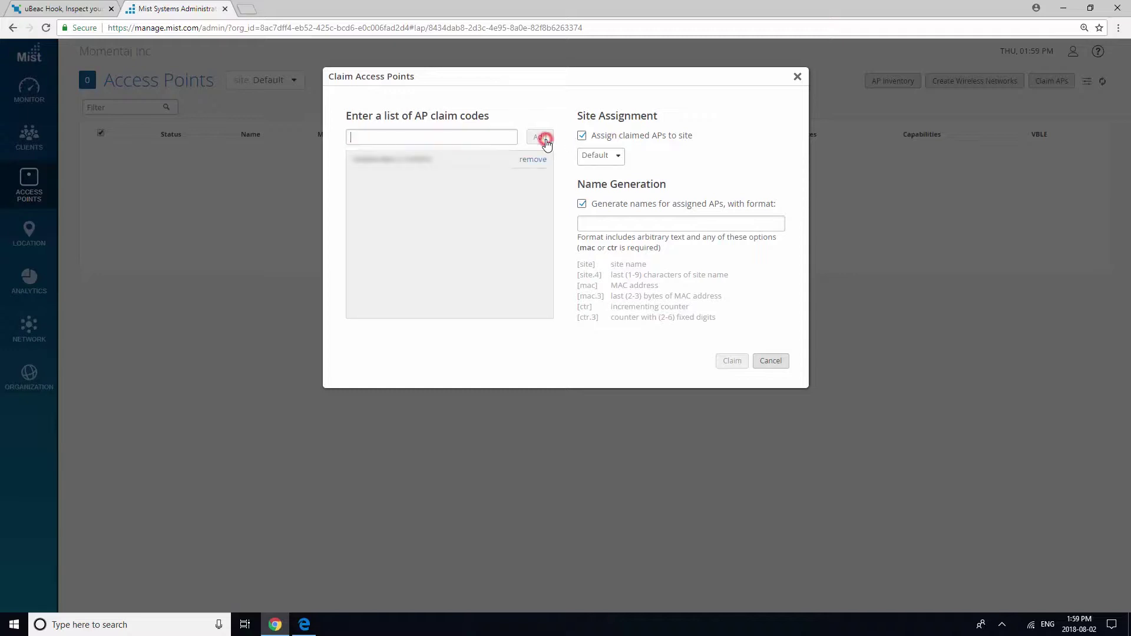
With name generation off, claim the AP into the Tutorial site.
{"action": "left_click", "coordinate": [582, 205]}
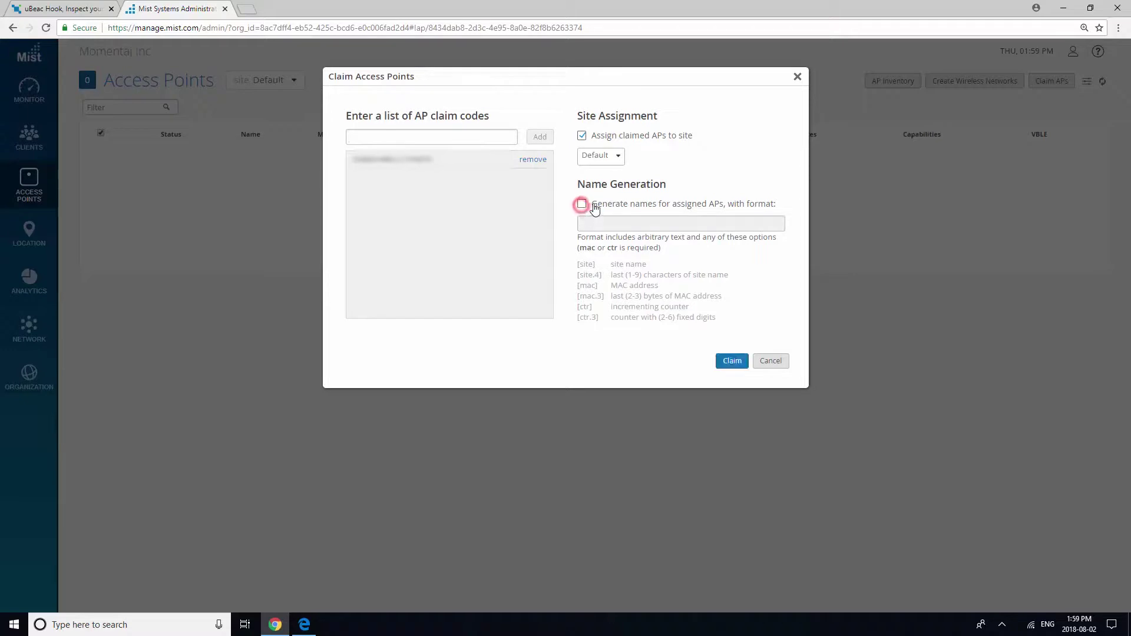
{"action": "left_click", "coordinate": [620, 158]}
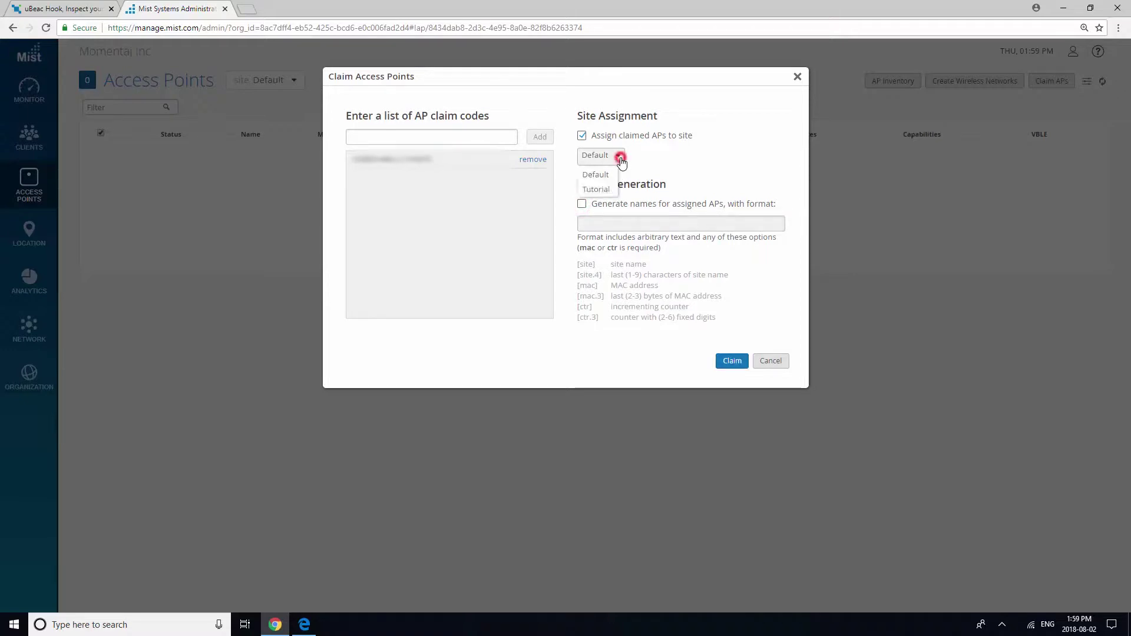
{"action": "left_click", "coordinate": [597, 189]}
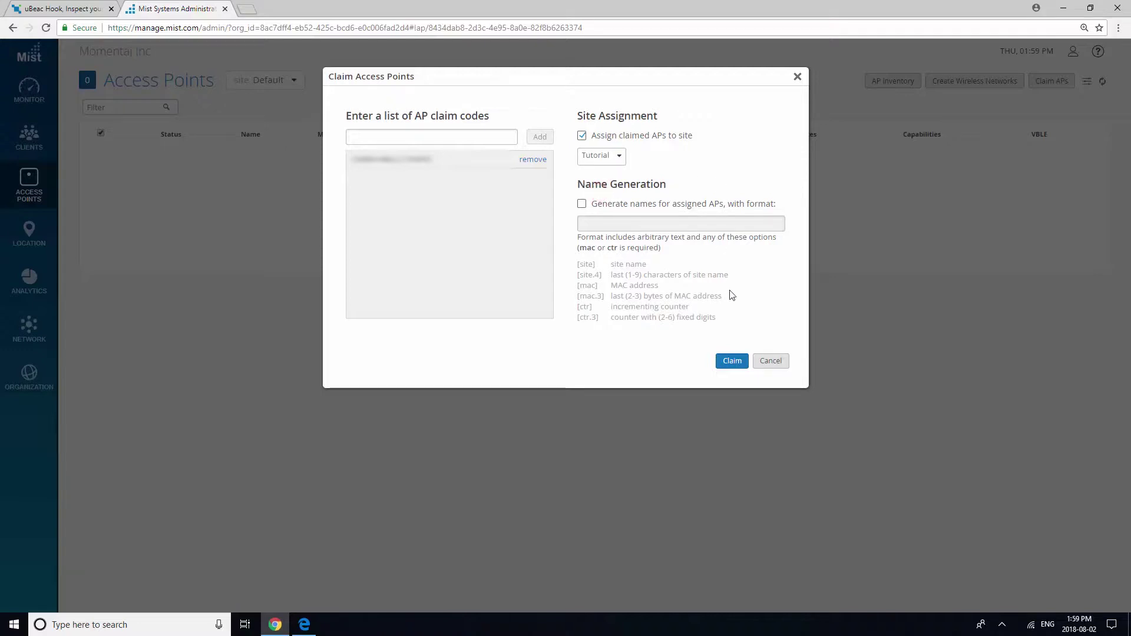
{"action": "left_click", "coordinate": [736, 361]}
{"action": "left_click", "coordinate": [765, 358]}
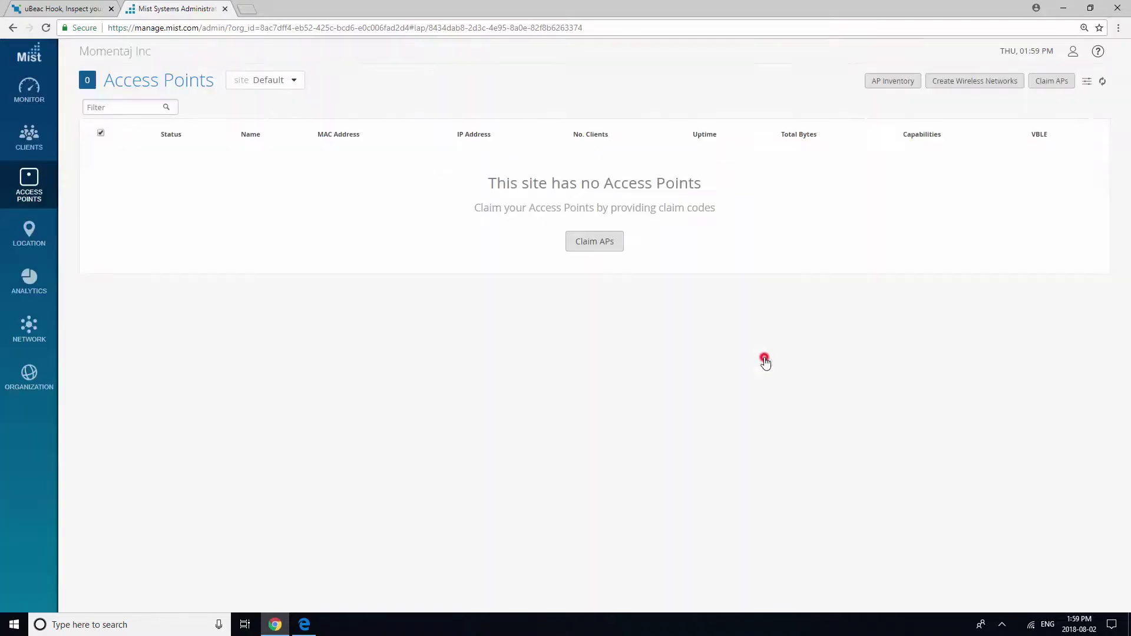
Rename the Tutorial site's access point to AP1 and save it.
{"action": "left_click", "coordinate": [295, 82]}
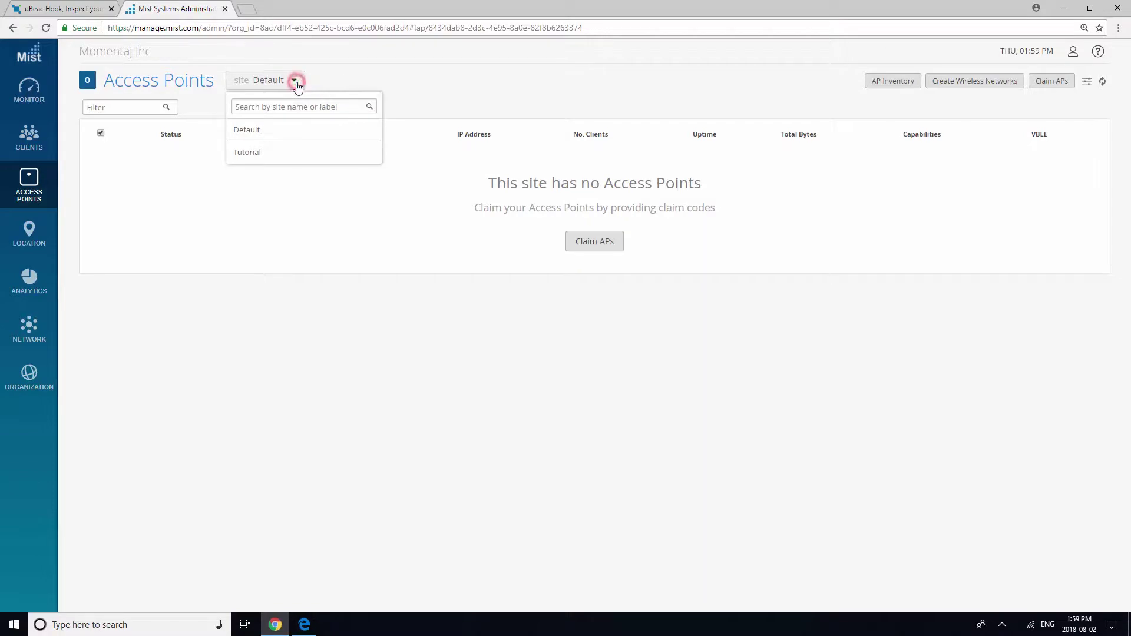
{"action": "left_click", "coordinate": [261, 155]}
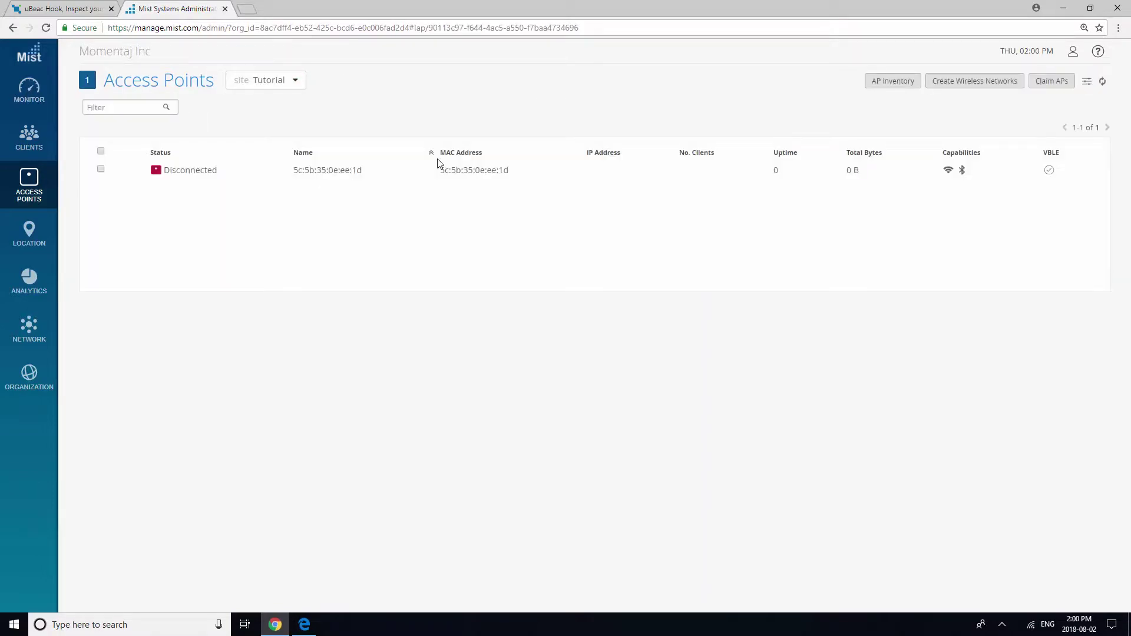
{"action": "left_click", "coordinate": [204, 172]}
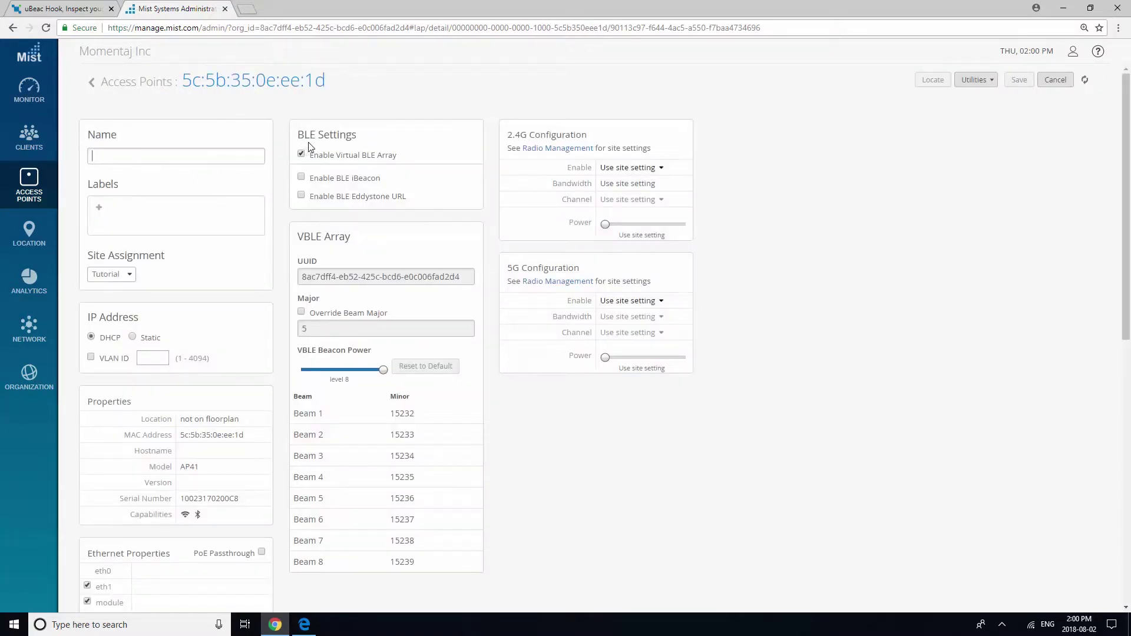
{"action": "type", "text": "AP1"}
{"action": "left_click", "coordinate": [1017, 80]}
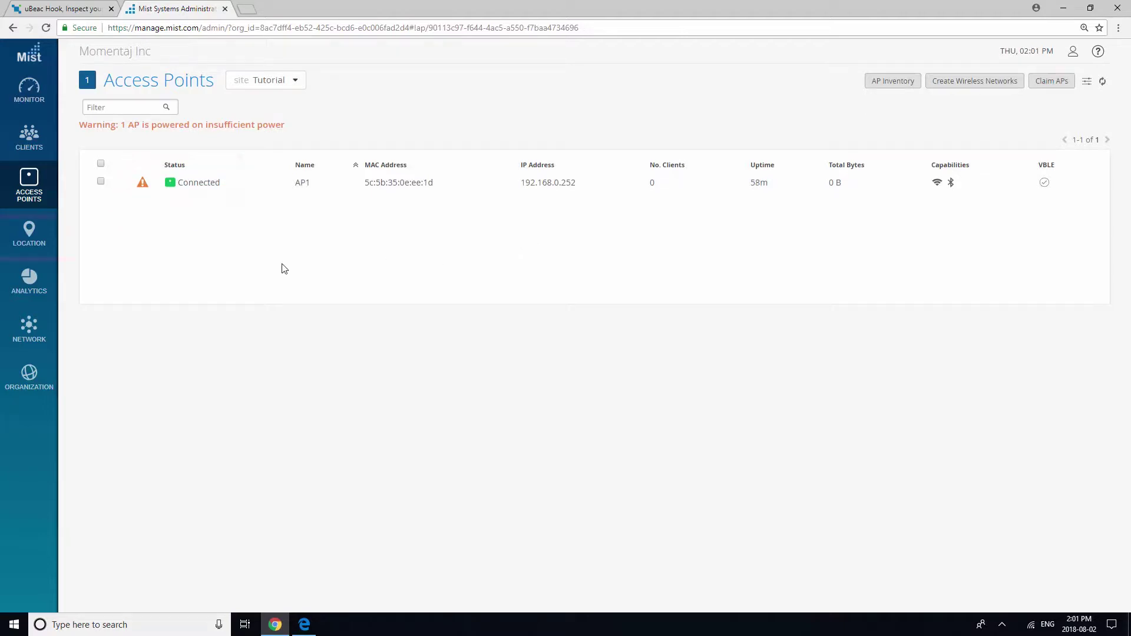
Add a floorplan named Tutorial in the Tutorial site's Live View.
{"action": "mouse_move", "coordinate": [29, 233]}
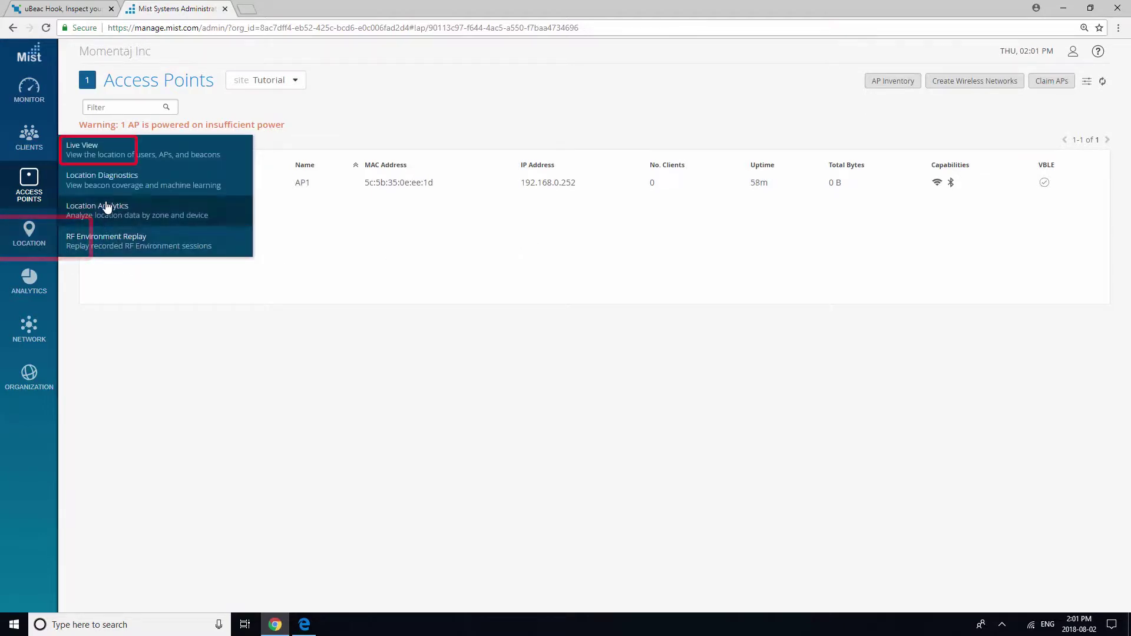
{"action": "left_click", "coordinate": [112, 161]}
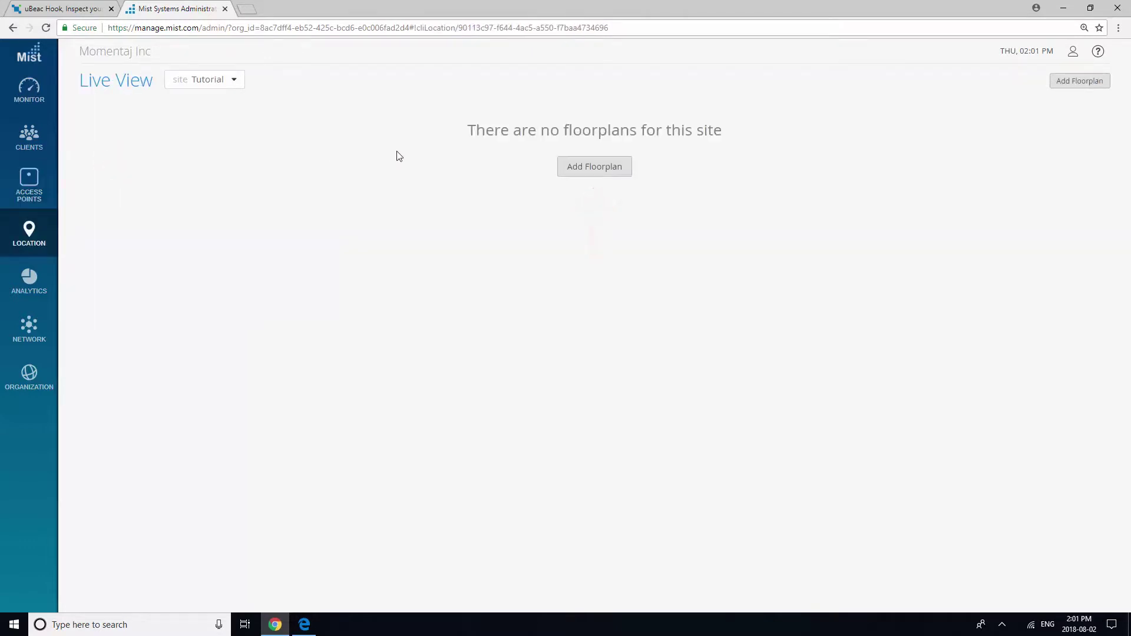
{"action": "left_click", "coordinate": [594, 170]}
{"action": "type", "text": "Tutorial"}
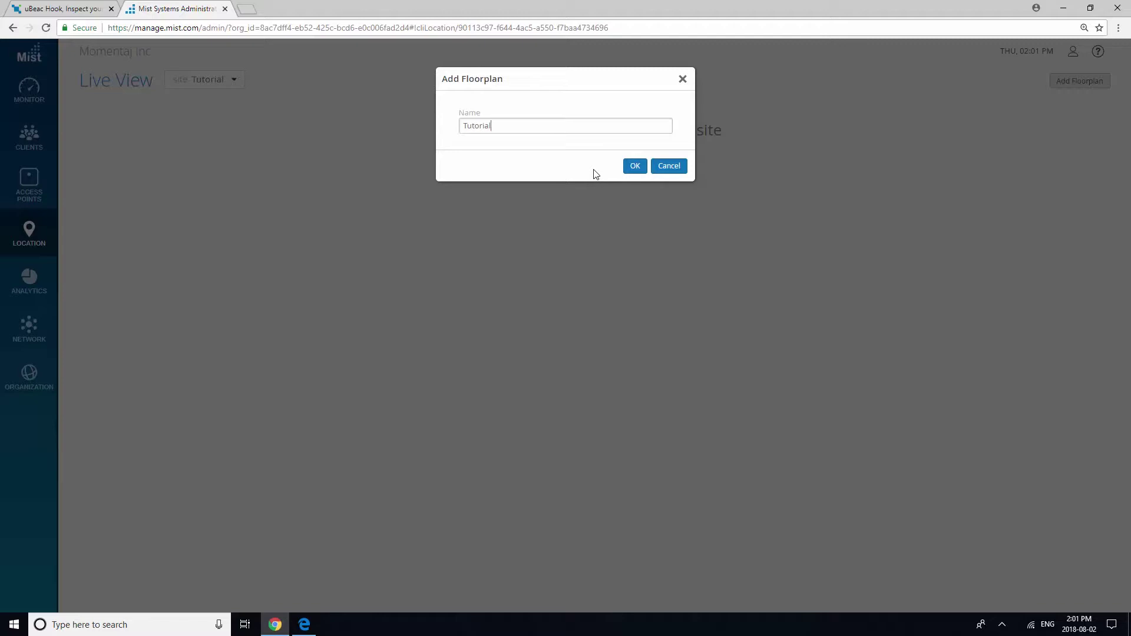
{"action": "left_click", "coordinate": [631, 167]}
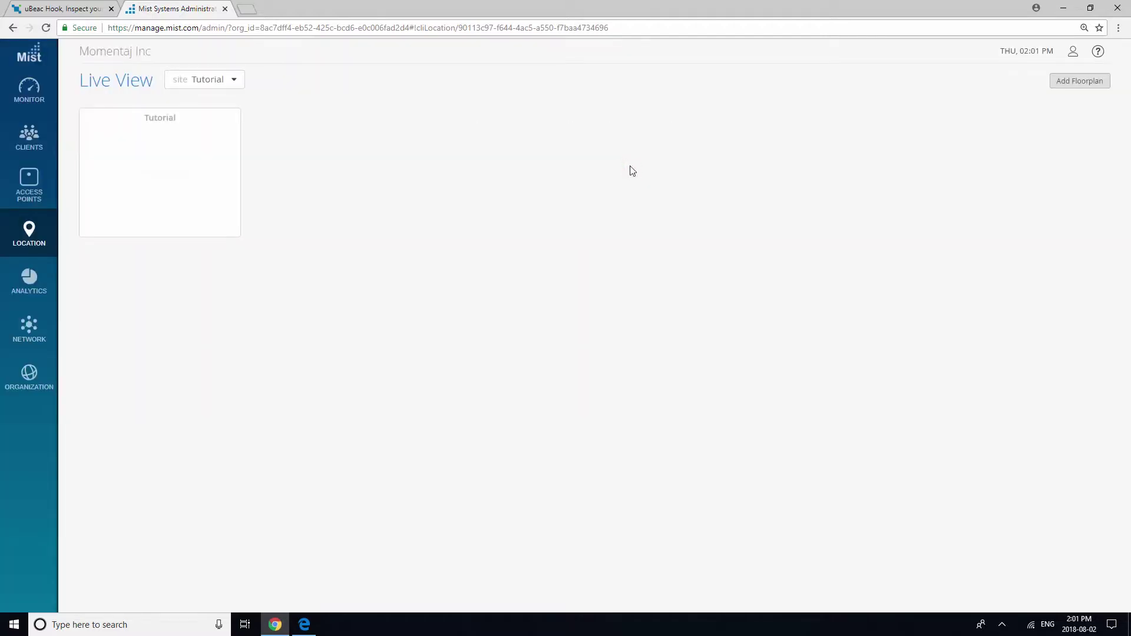
Upload FloorPlan.jpg from the Desktop as the Tutorial floorplan's image.
{"action": "left_click", "coordinate": [182, 196]}
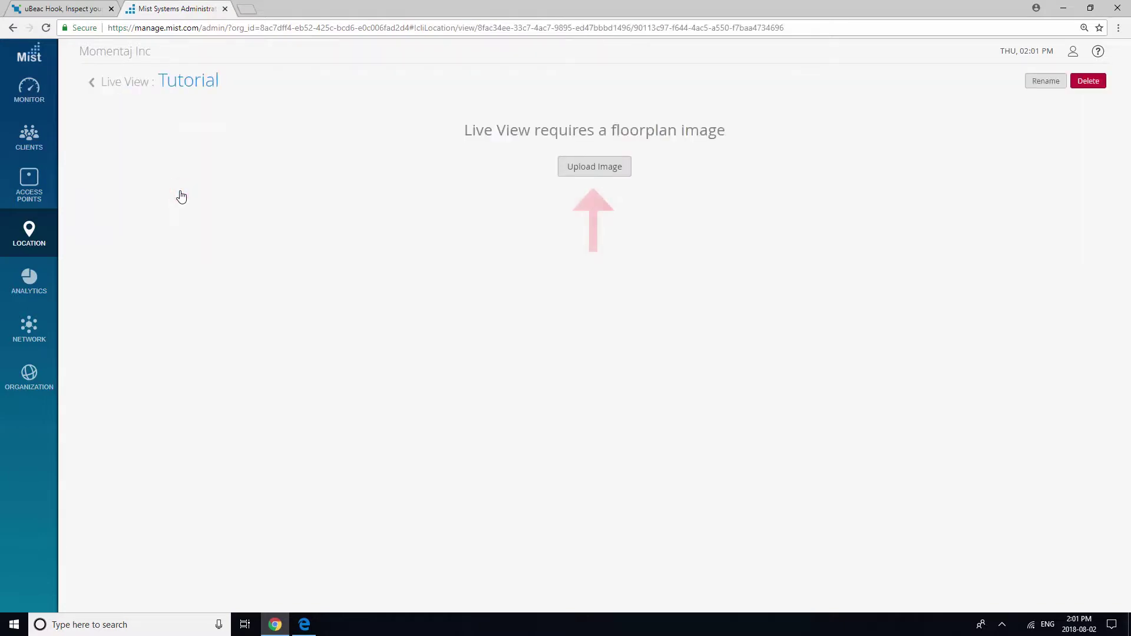
{"action": "left_click", "coordinate": [601, 172]}
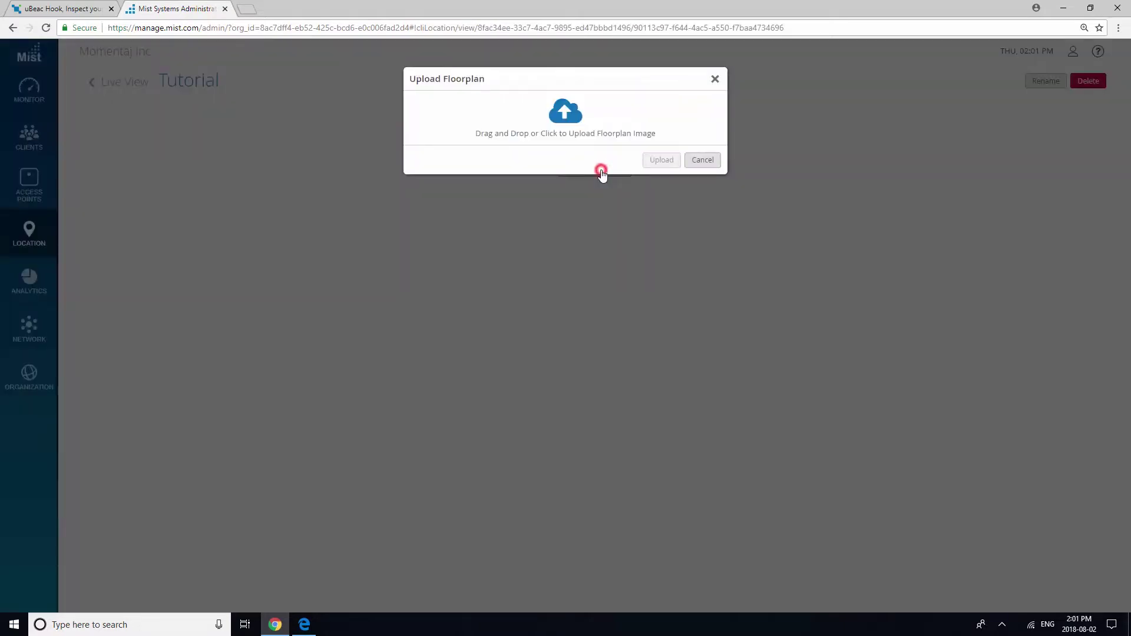
{"action": "left_click", "coordinate": [569, 118]}
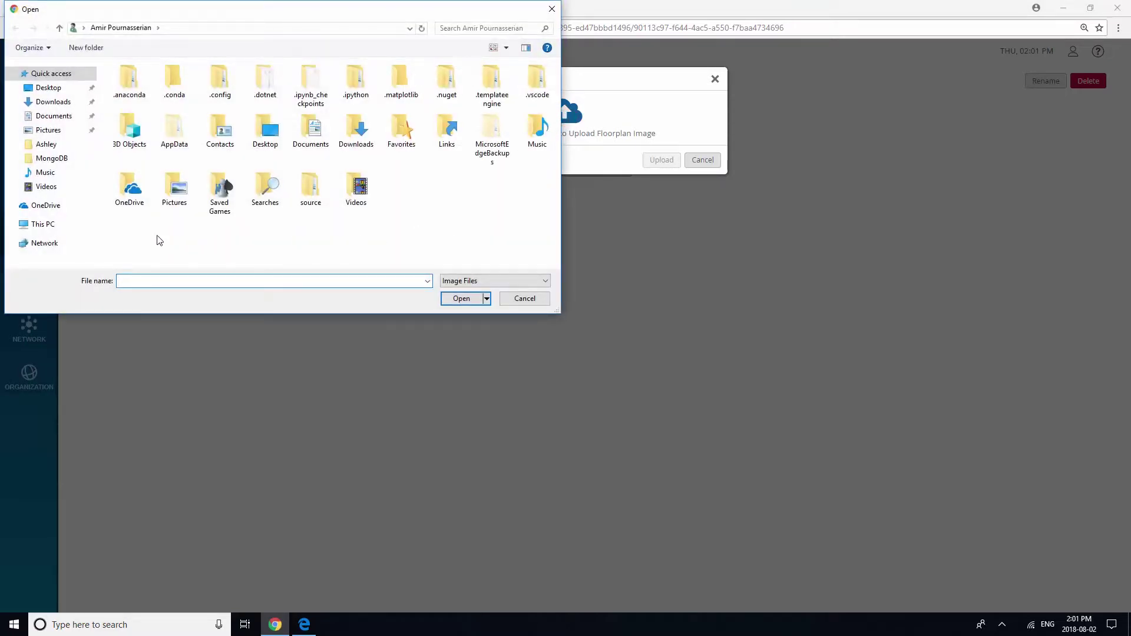
{"action": "left_click", "coordinate": [51, 89]}
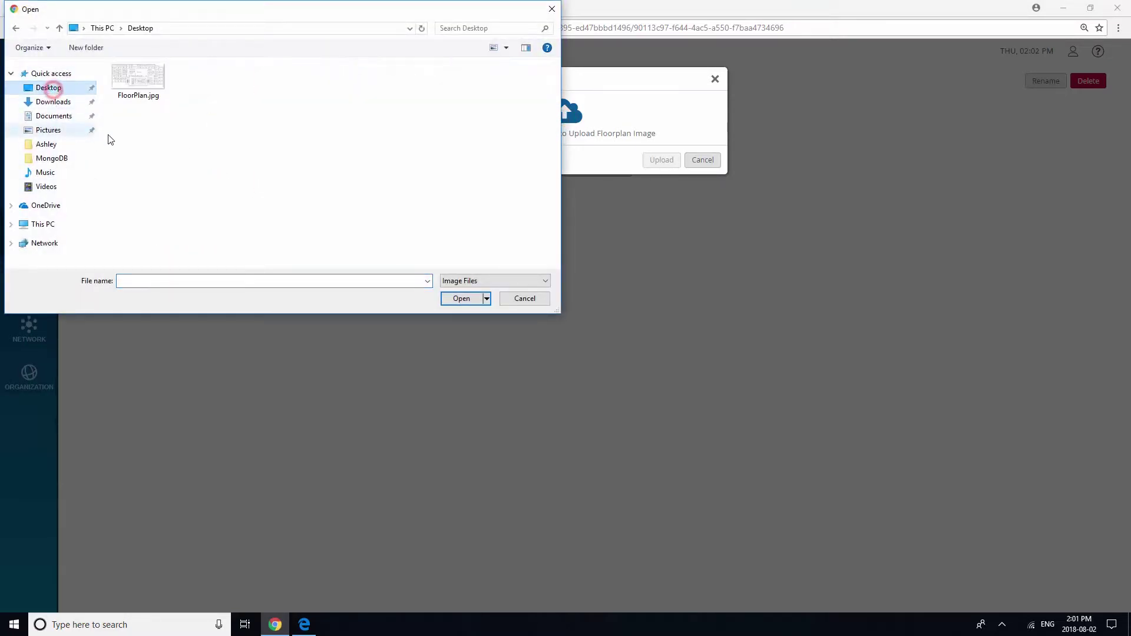
{"action": "double_click", "coordinate": [139, 85]}
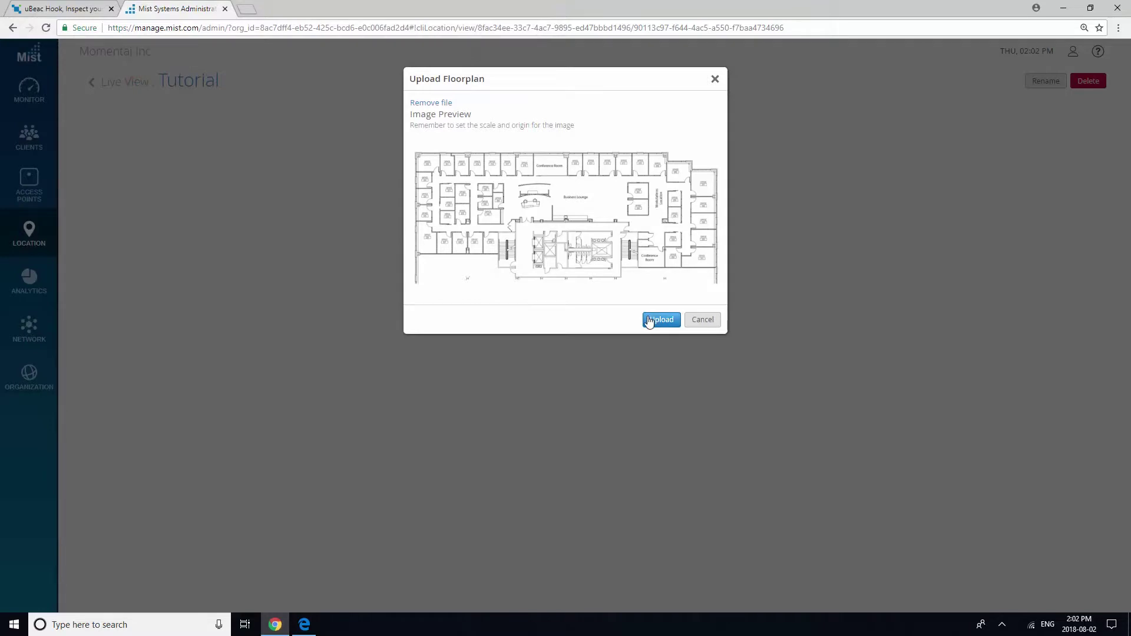
{"action": "left_click", "coordinate": [649, 320]}
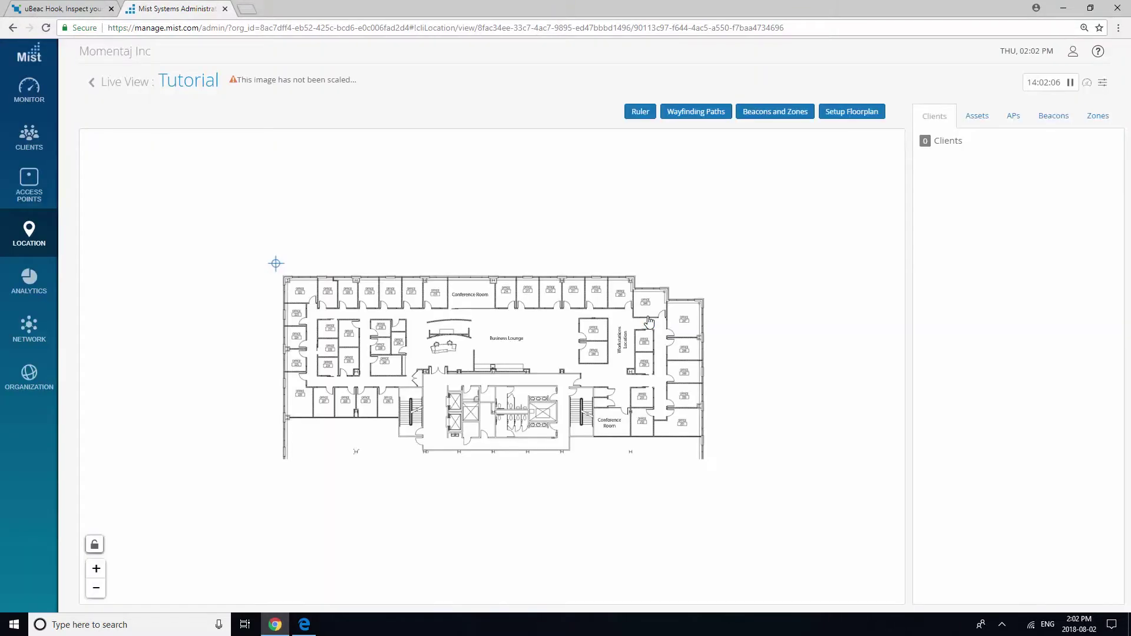
Scale the Tutorial floorplan with a 15 m line across the central corridor (20.3 m × 9.63 m).
{"action": "left_click", "coordinate": [847, 115]}
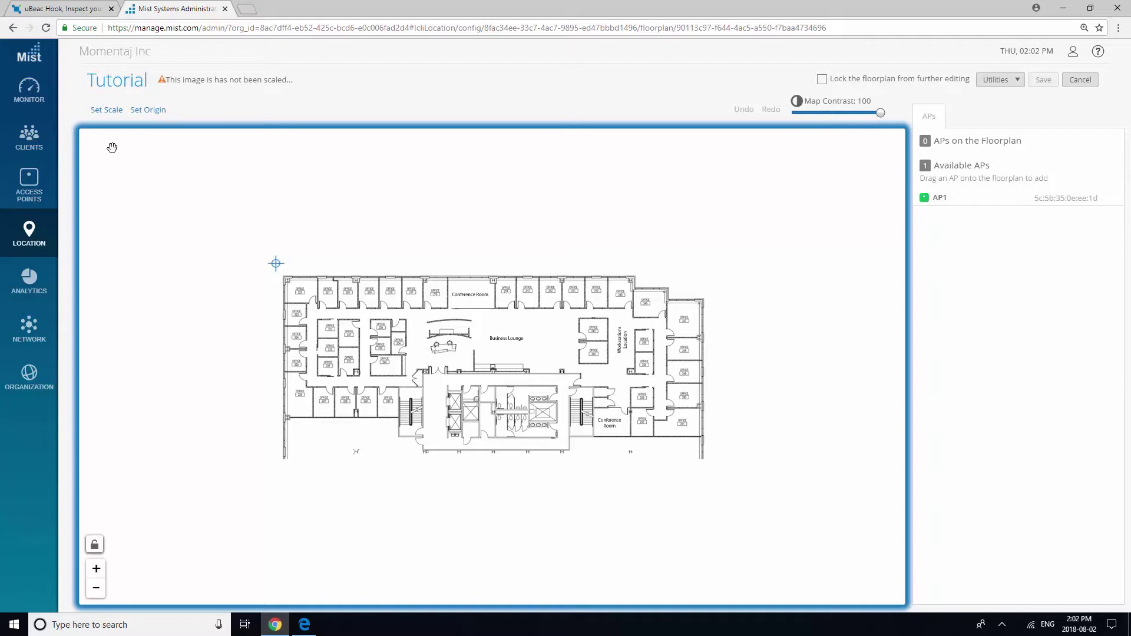
{"action": "left_click", "coordinate": [102, 113]}
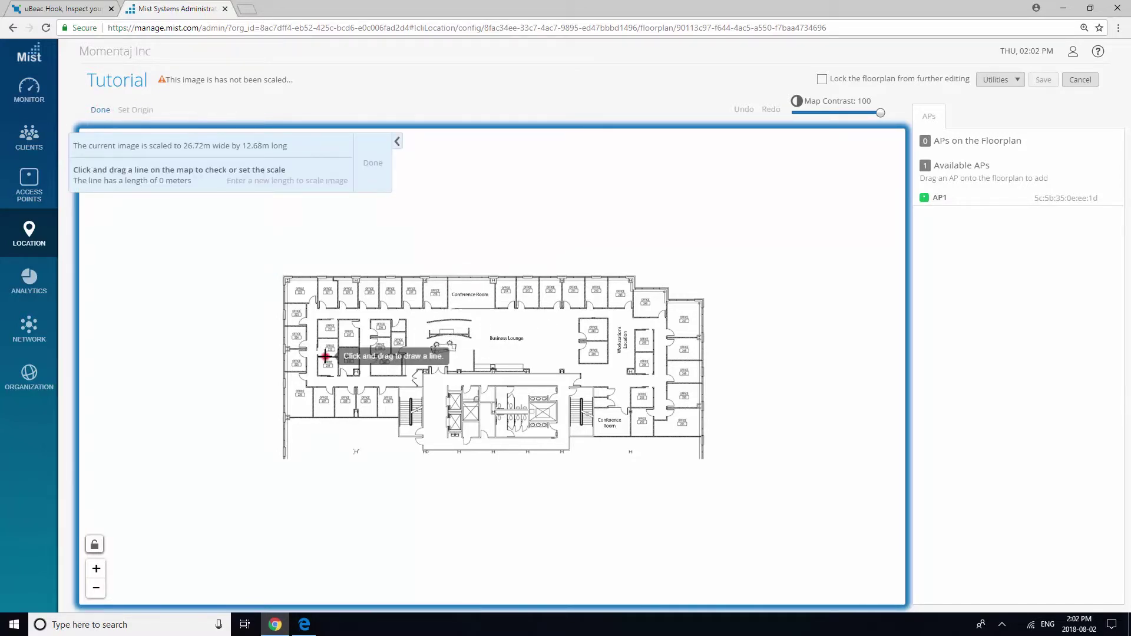
{"action": "left_click_drag", "start_coordinate": [325, 355], "coordinate": [644, 361]}
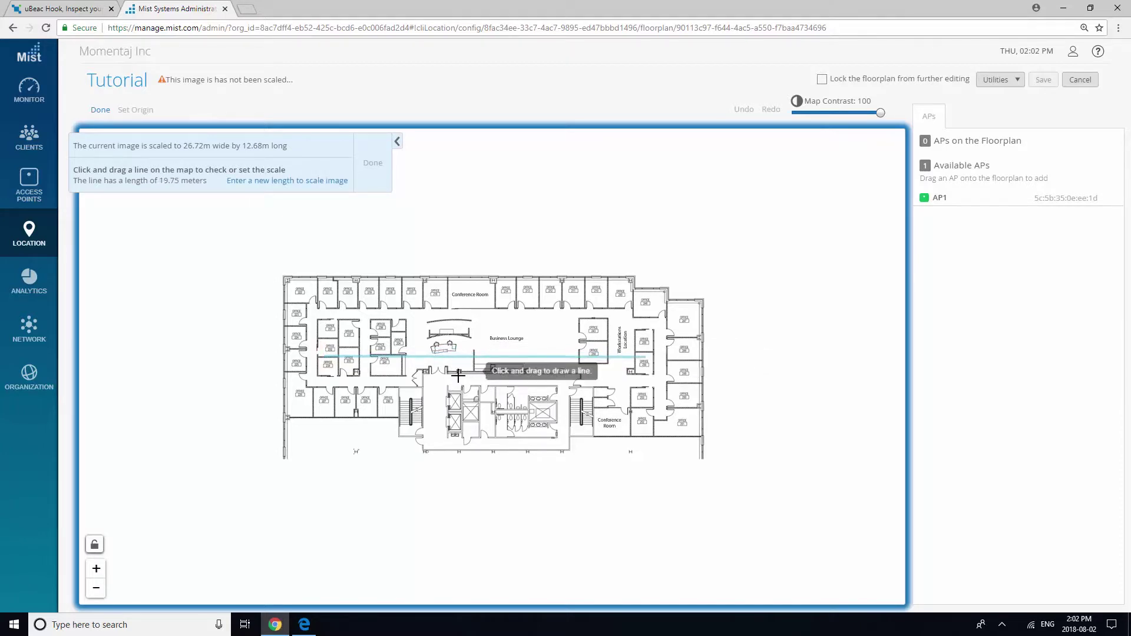
{"action": "left_click", "coordinate": [296, 181]}
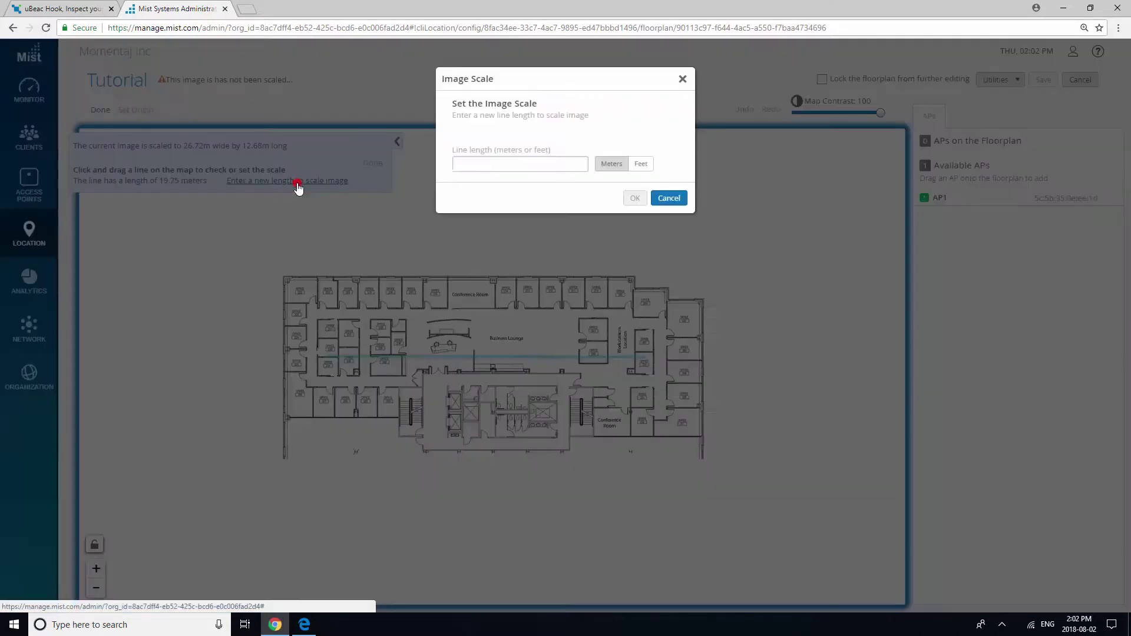
{"action": "left_click", "coordinate": [491, 168]}
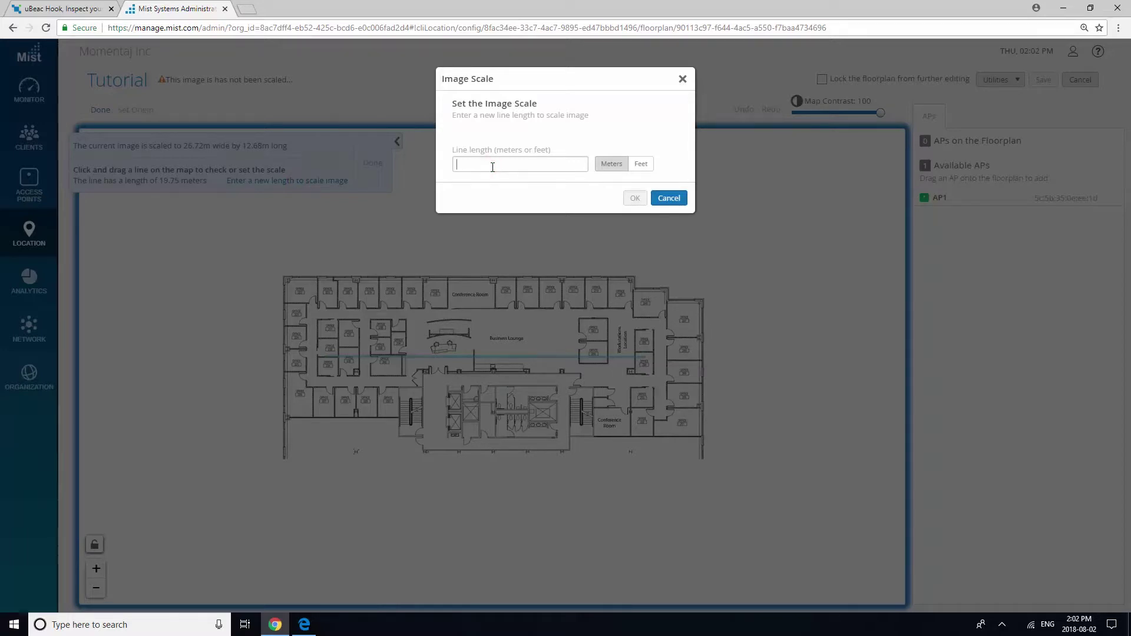
{"action": "type", "text": "15"}
{"action": "left_click", "coordinate": [633, 199]}
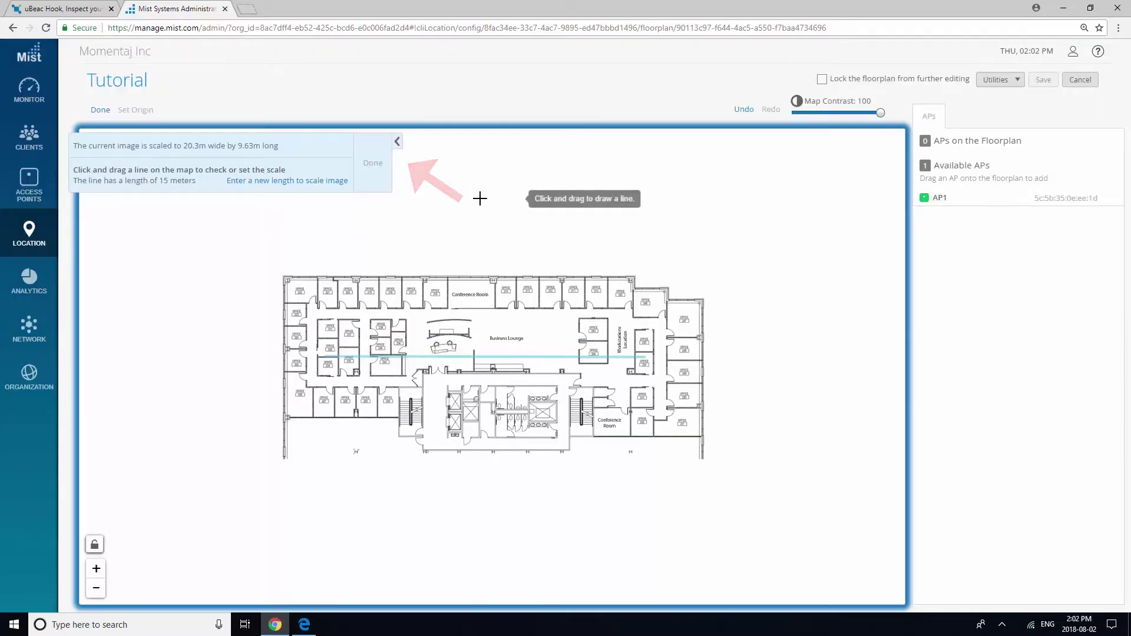
{"action": "left_click", "coordinate": [383, 170]}
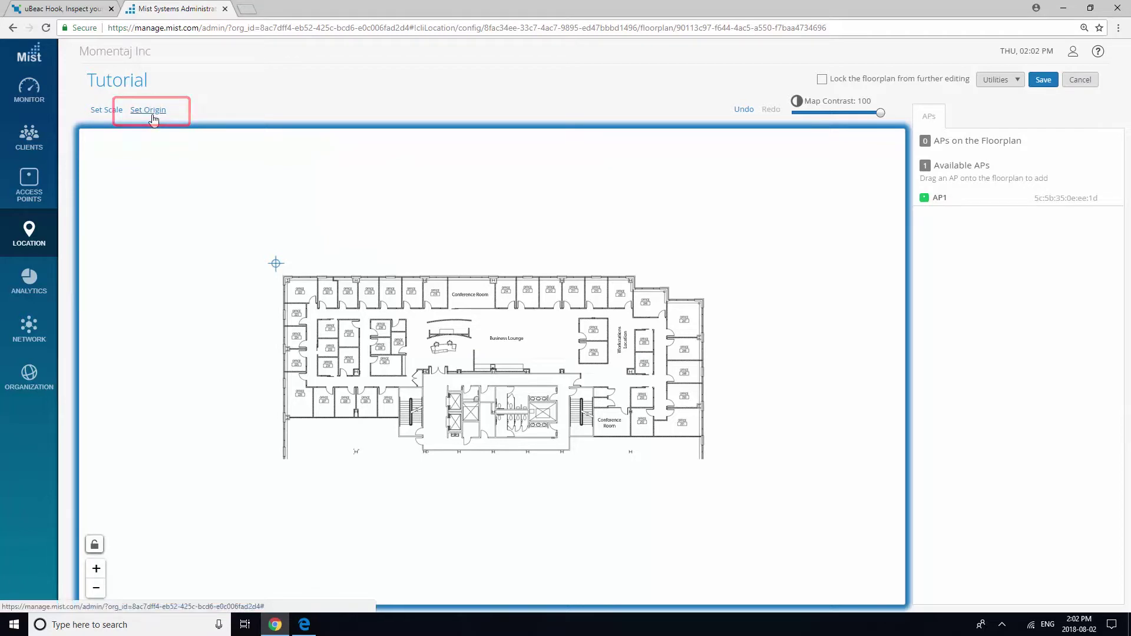
Adjust the floorplan origin offsets, drop AP1 near the Business Lounge, and save the floorplan.
{"action": "left_click", "coordinate": [152, 115]}
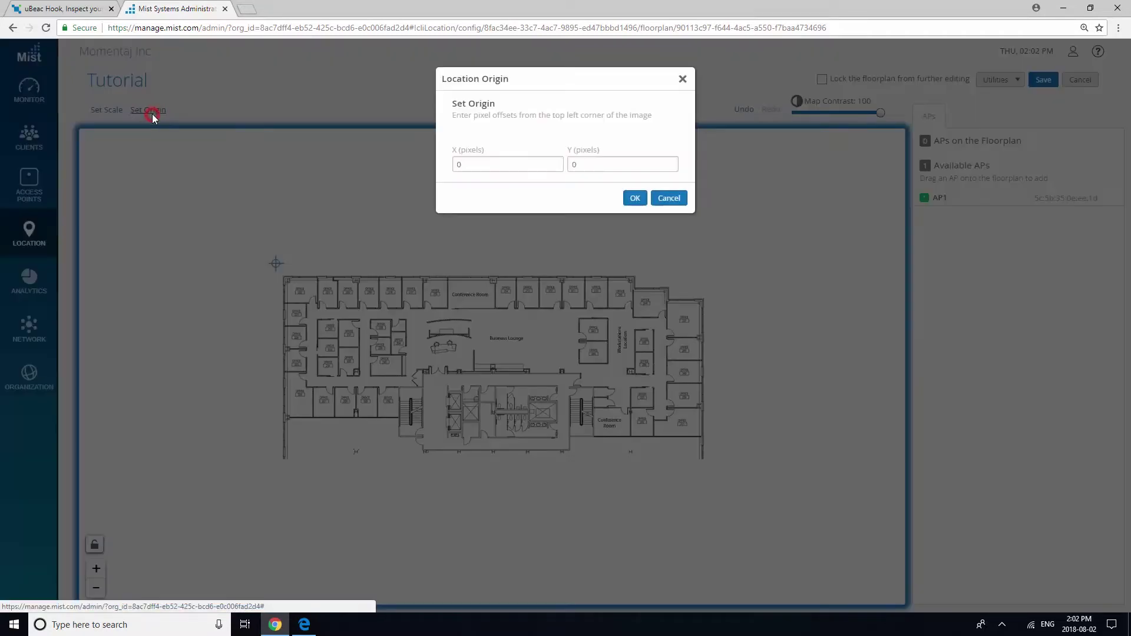
{"action": "double_click", "coordinate": [464, 165]}
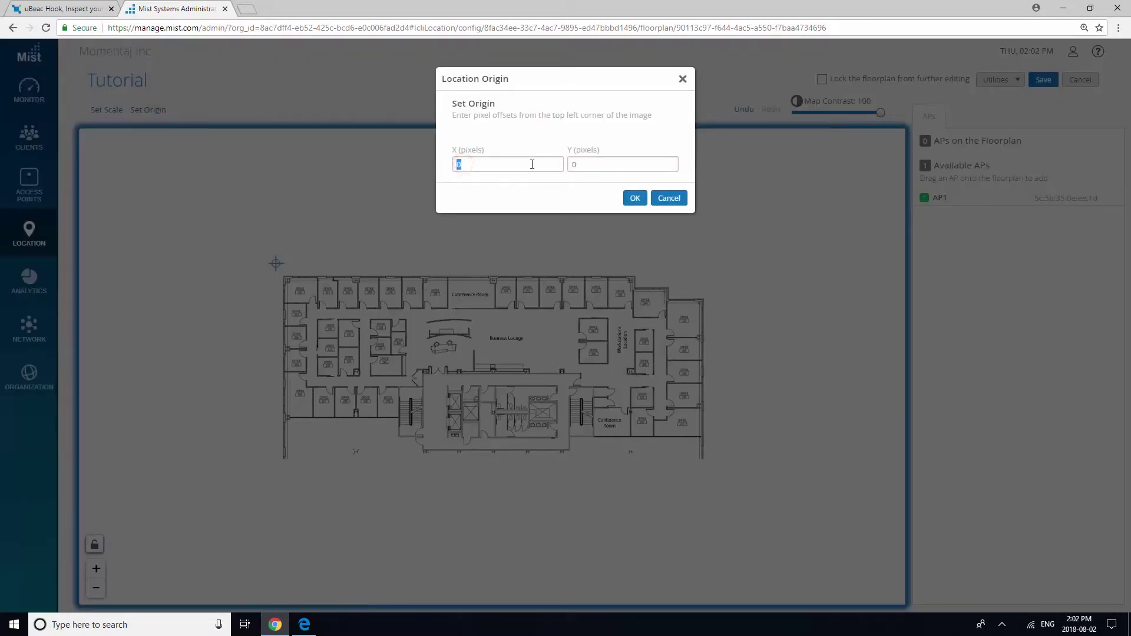
{"action": "double_click", "coordinate": [580, 163]}
{"action": "left_click", "coordinate": [635, 199]}
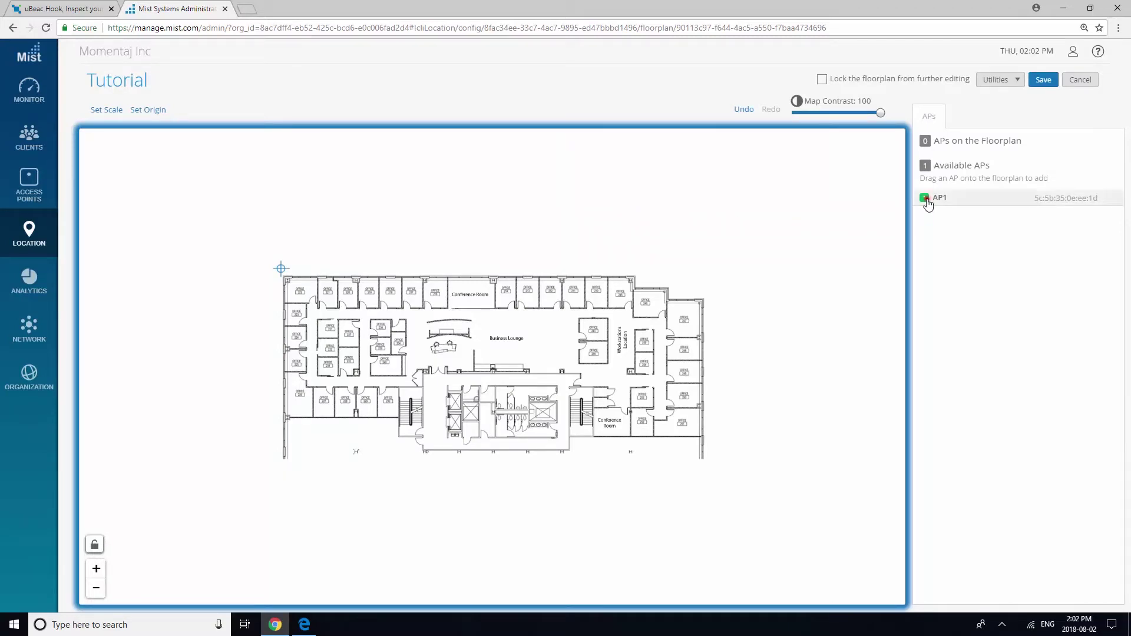
{"action": "mouse_move", "coordinate": [926, 201]}
{"action": "left_mouse_down"}
{"action": "mouse_move", "coordinate": [692, 331]}
{"action": "mouse_move", "coordinate": [443, 363]}
{"action": "mouse_move", "coordinate": [411, 344]}
{"action": "left_mouse_up"}
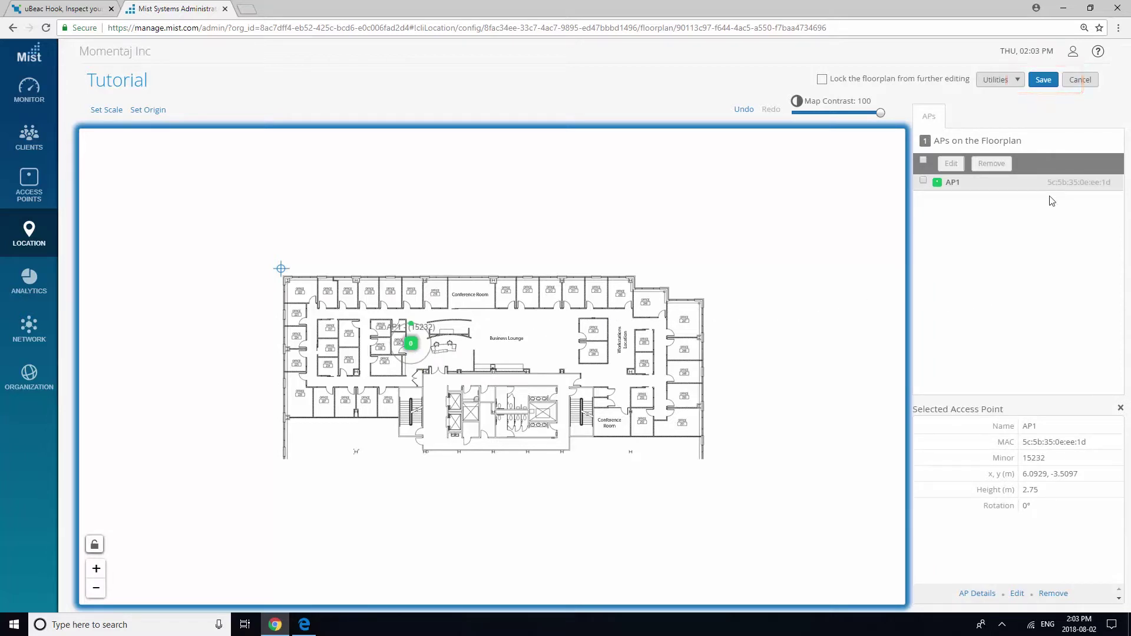
{"action": "left_click", "coordinate": [1043, 80]}
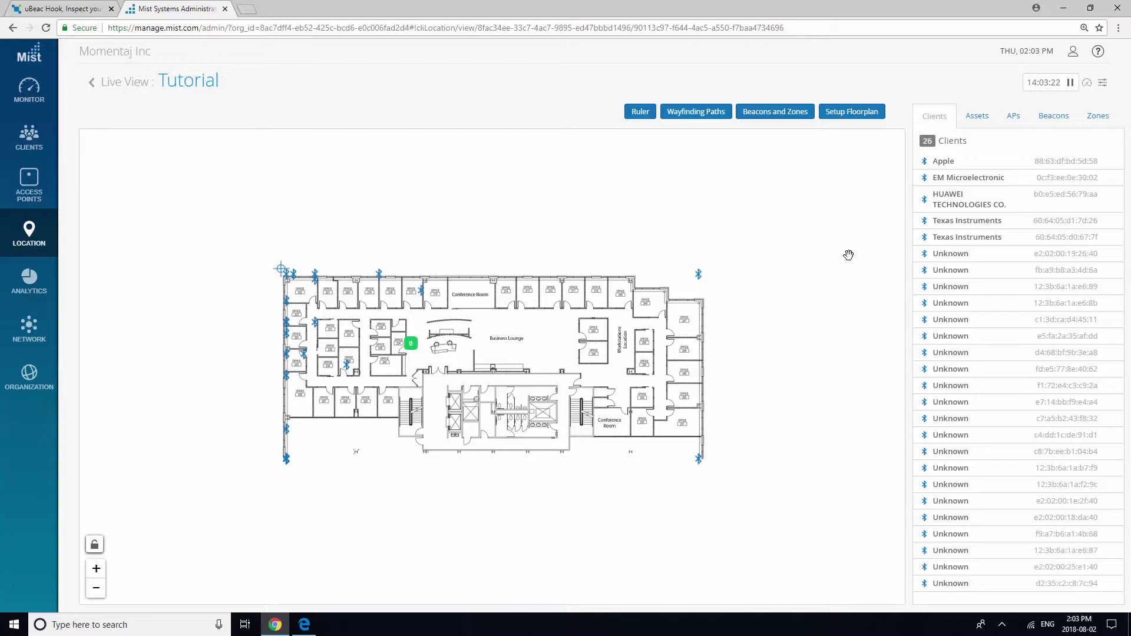
Locate BLE client e2:02:00:18:da:40 as an asset named 'Tutorial' and save.
{"action": "left_click", "coordinate": [348, 370]}
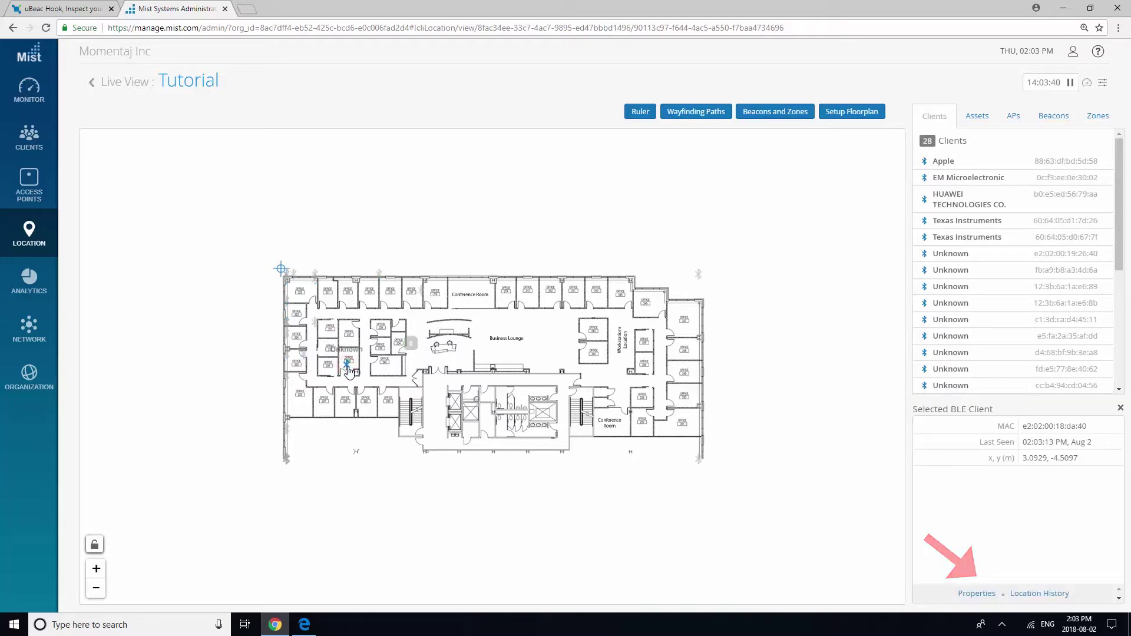
{"action": "left_click", "coordinate": [984, 594]}
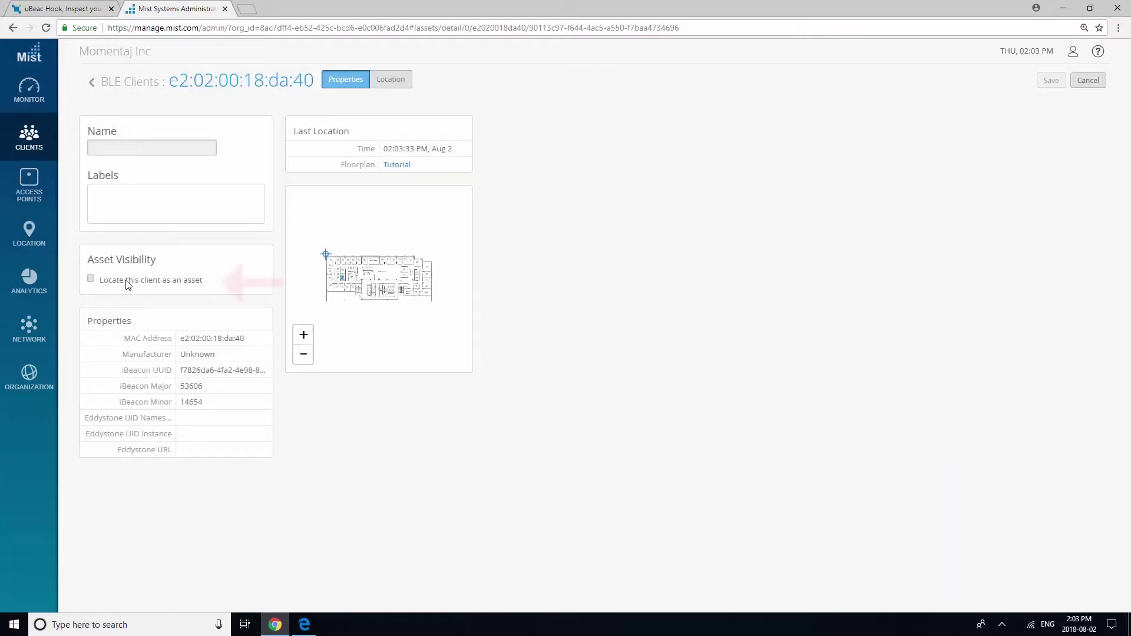
{"action": "left_click", "coordinate": [126, 281]}
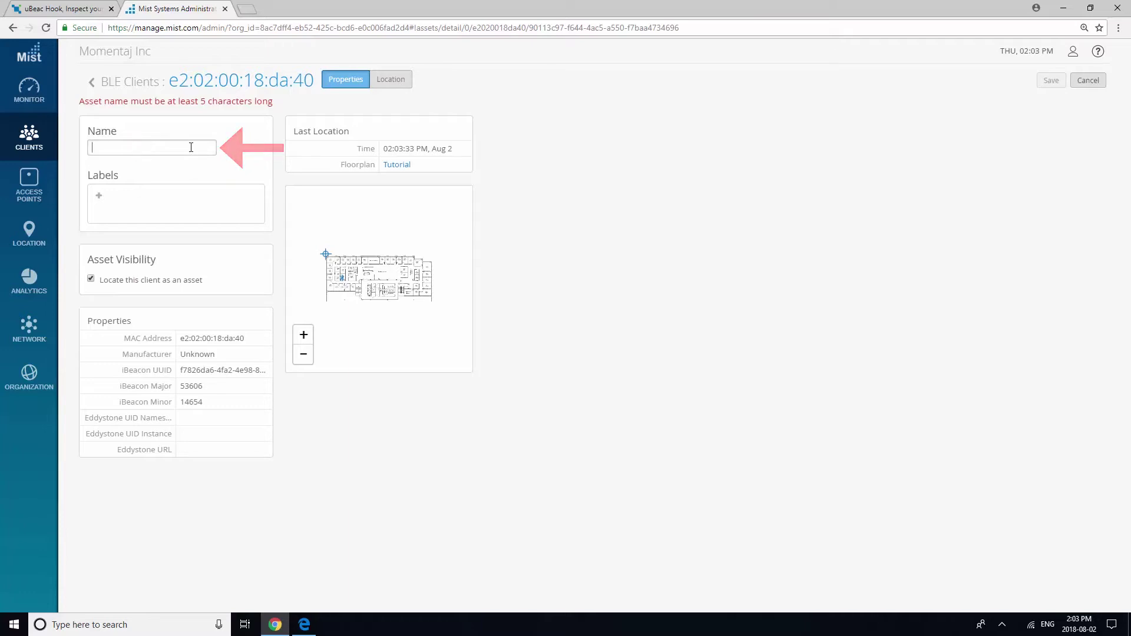
{"action": "type", "text": "Tutorial12"}
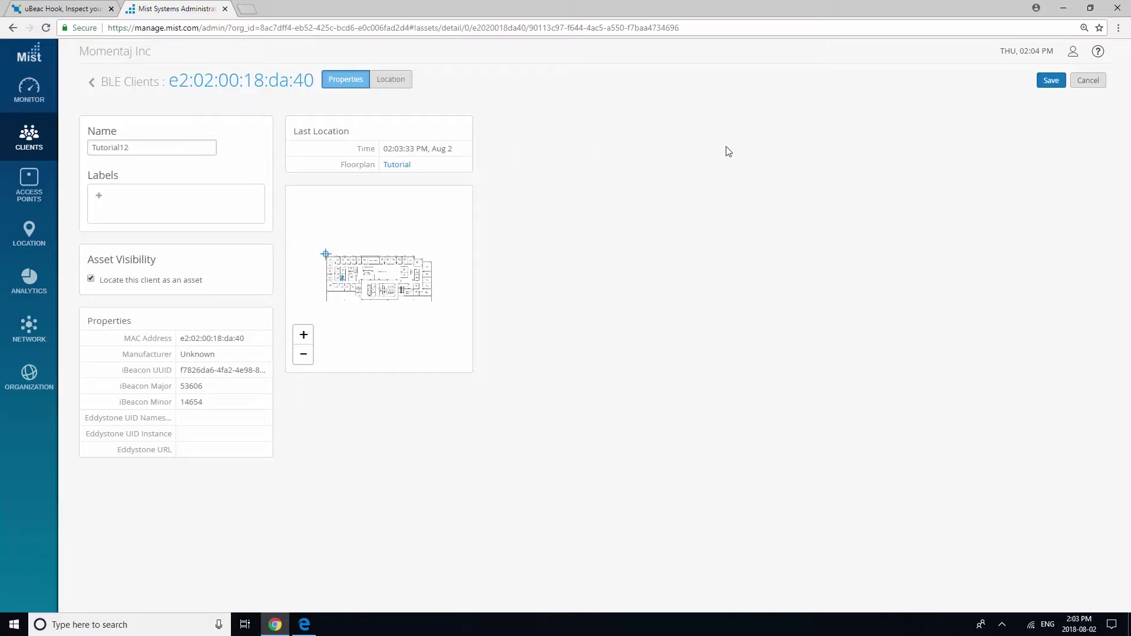
{"action": "left_click", "coordinate": [1051, 81]}
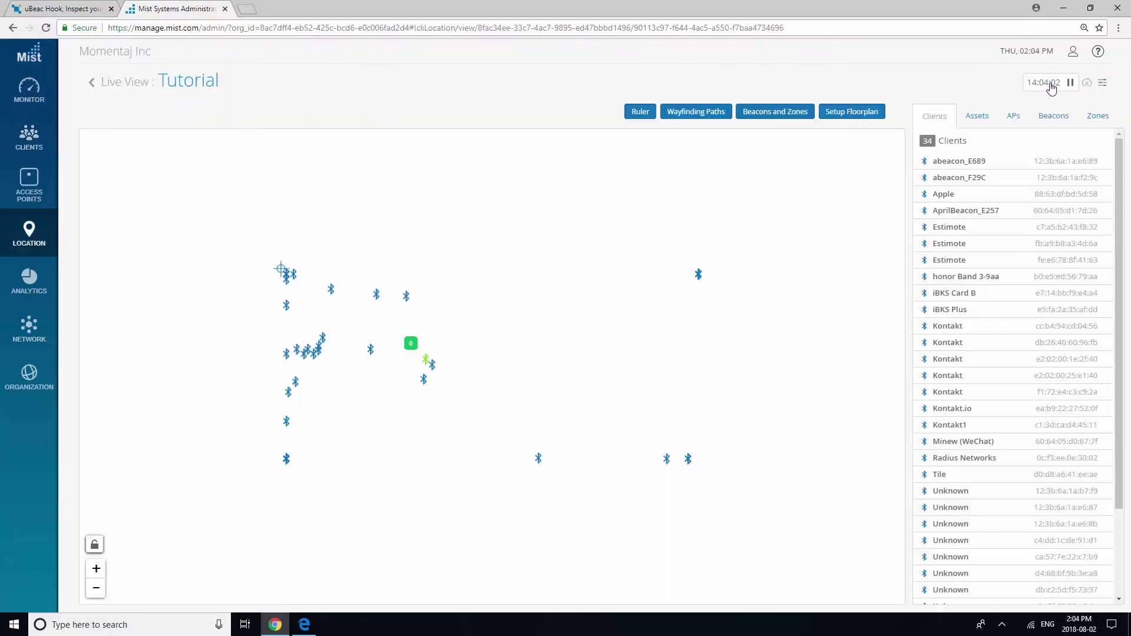
Locate the Tile beacon as an asset named 'Tutorial123' and save.
{"action": "left_click", "coordinate": [432, 370]}
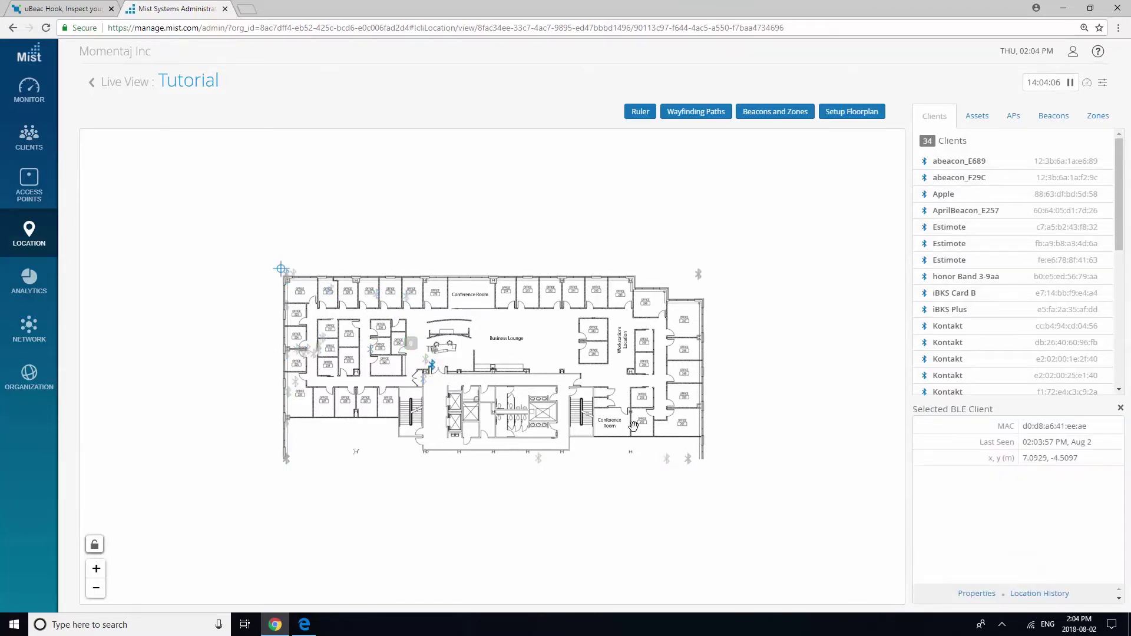
{"action": "left_click", "coordinate": [977, 594]}
{"action": "left_click", "coordinate": [167, 287]}
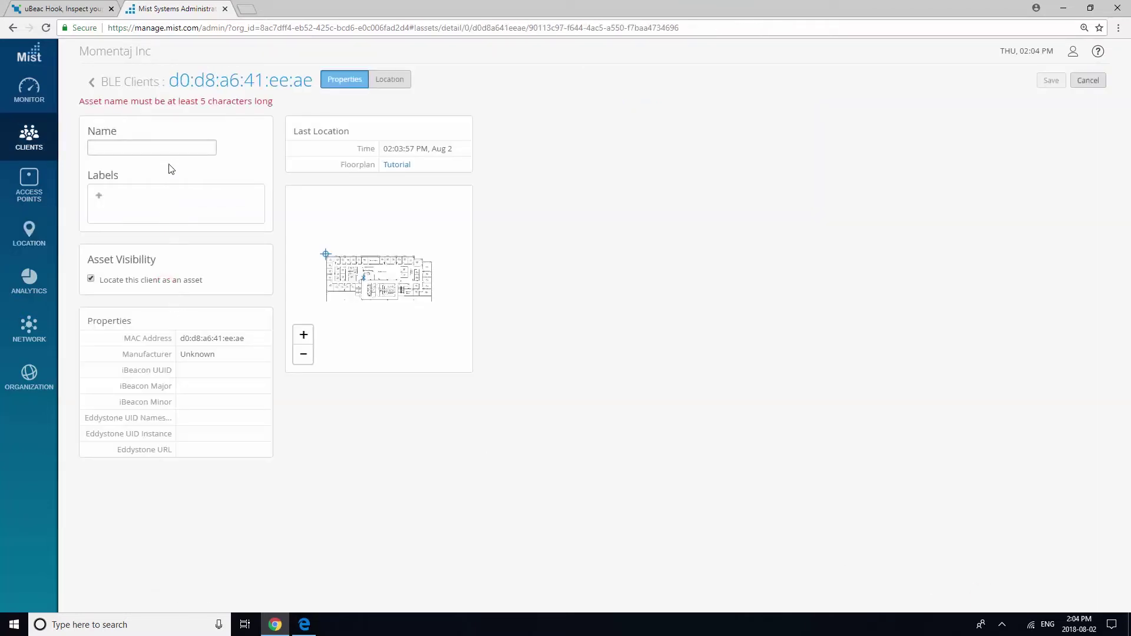
{"action": "left_click", "coordinate": [169, 146]}
{"action": "type", "text": "Tutorial"}
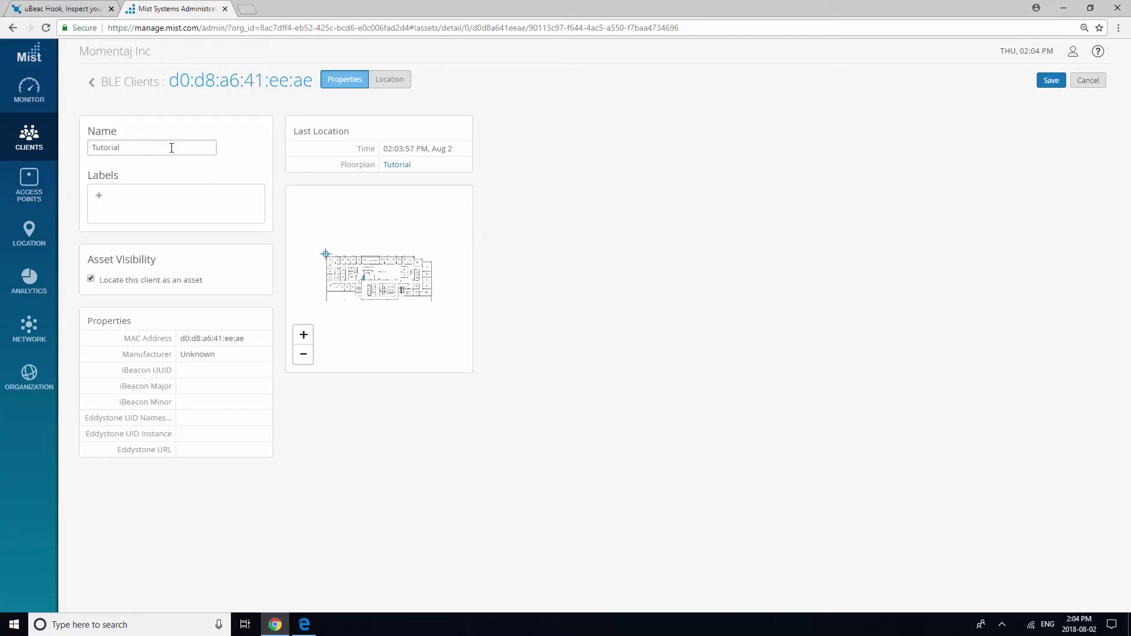
{"action": "type", "text": "123"}
{"action": "left_click", "coordinate": [1056, 85]}
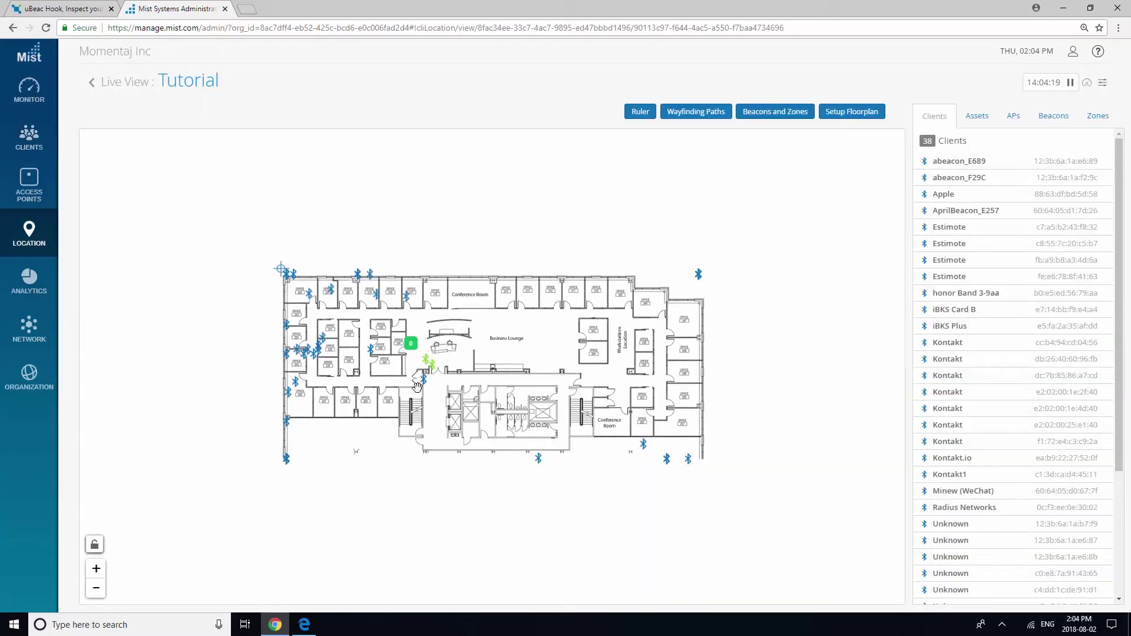
Locate another beacon as an asset named 'Tutorial1234' and save.
{"action": "left_click", "coordinate": [425, 386]}
{"action": "left_click", "coordinate": [975, 593]}
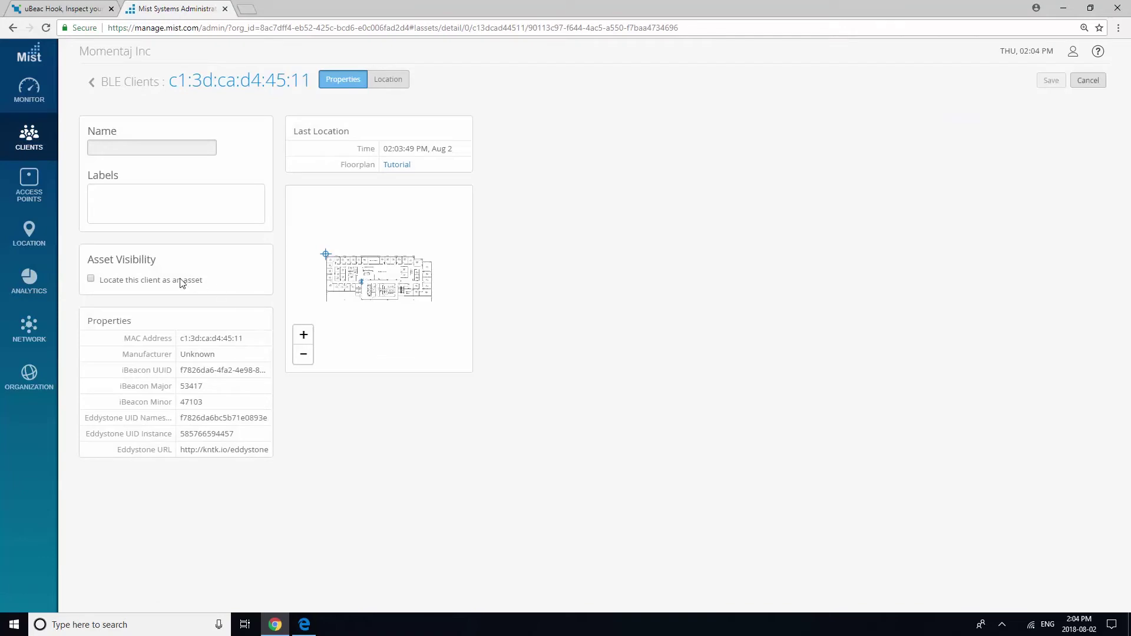
{"action": "left_click", "coordinate": [156, 281]}
{"action": "left_click", "coordinate": [186, 154]}
{"action": "type", "text": "Tutorial1234"}
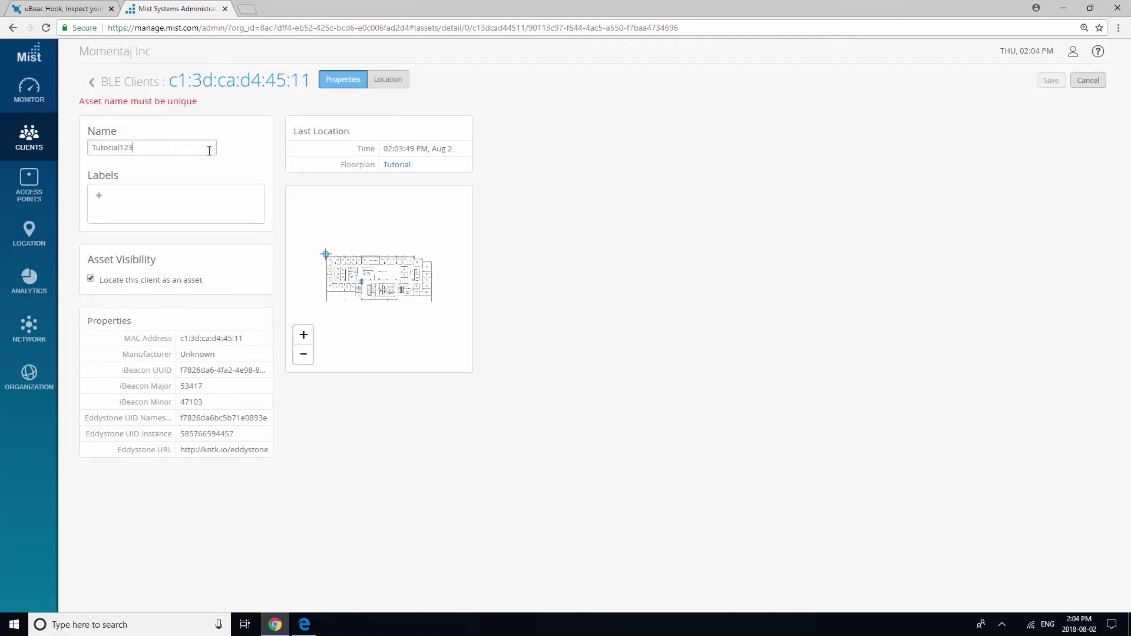
{"action": "left_click", "coordinate": [1052, 83]}
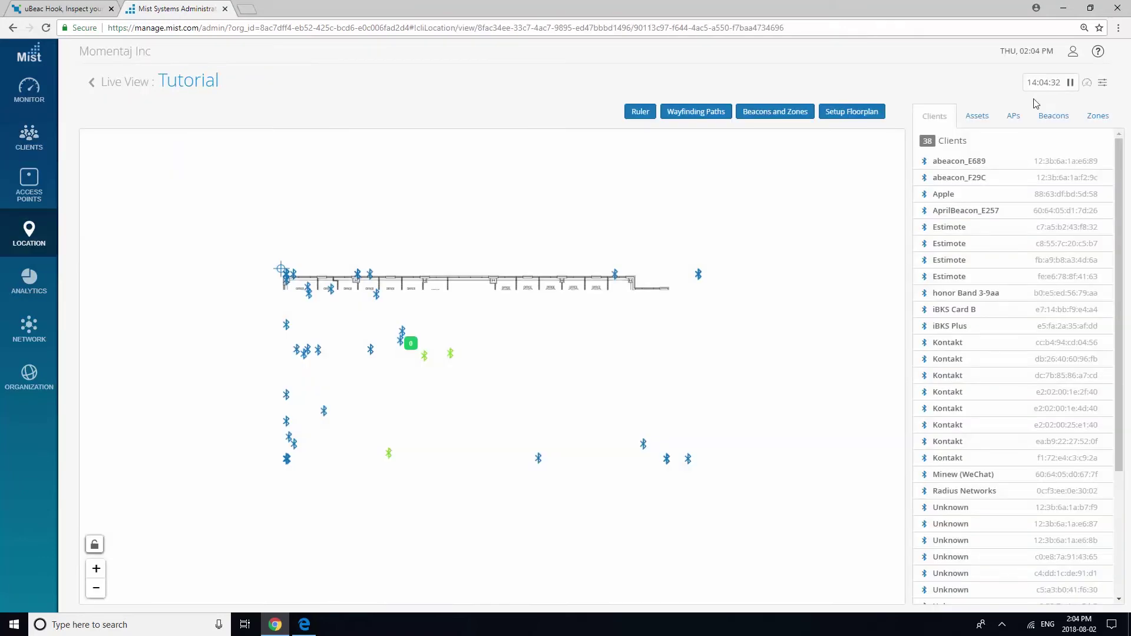
Locate the next beacon as an asset named 'Tutorial12345' and save.
{"action": "left_click", "coordinate": [403, 343]}
{"action": "left_click", "coordinate": [960, 593]}
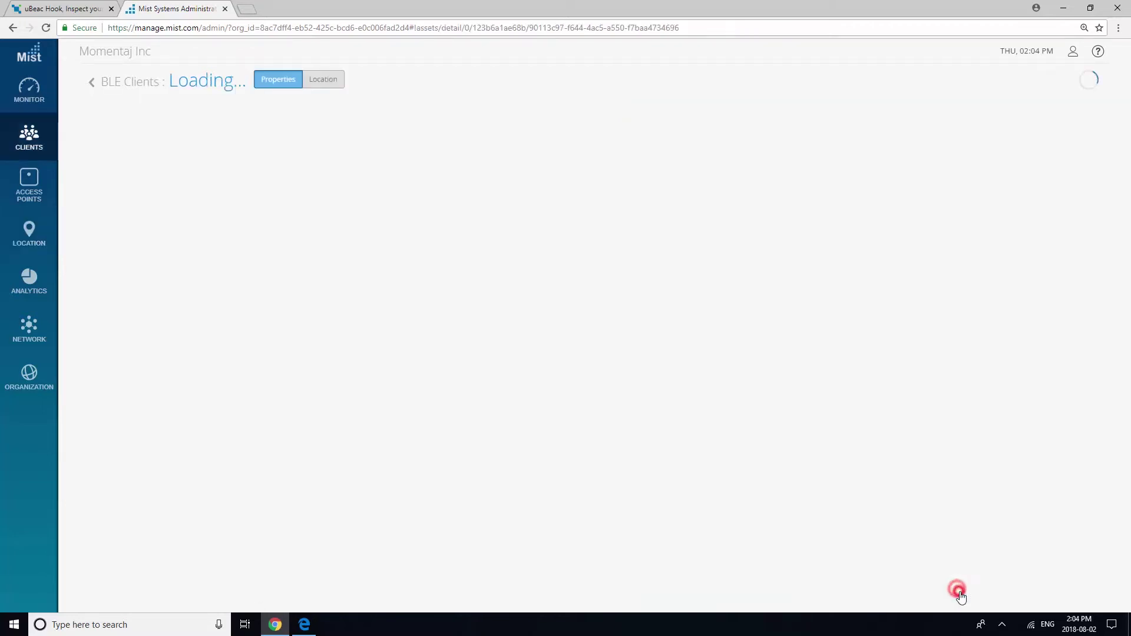
{"action": "left_click", "coordinate": [175, 280]}
{"action": "left_click", "coordinate": [192, 147]}
{"action": "type", "text": "Tutorial12345"}
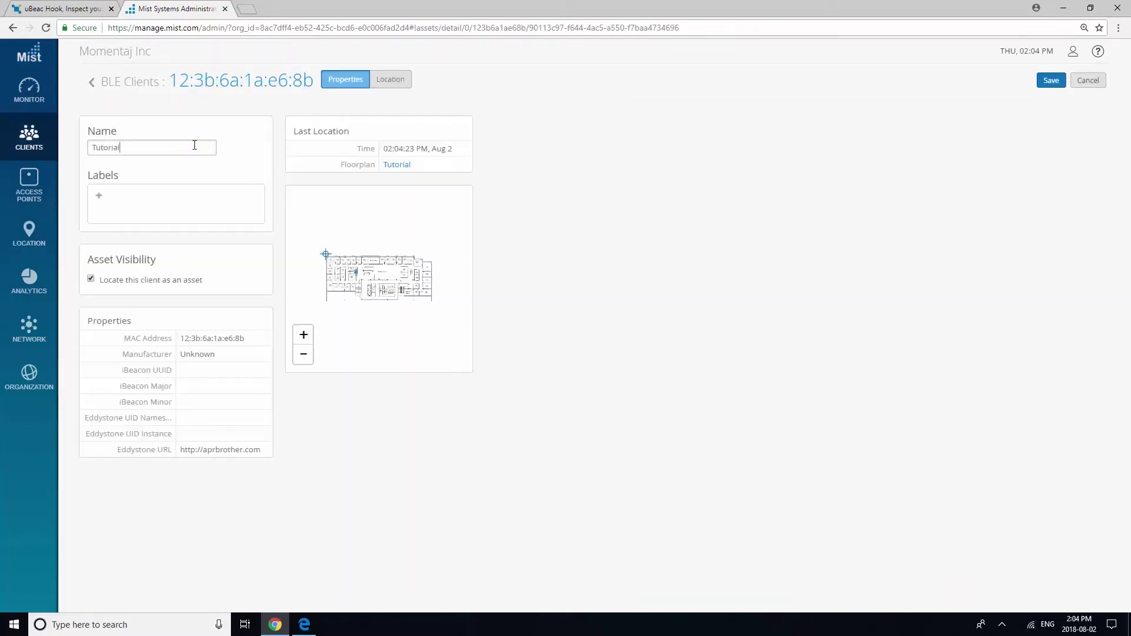
{"action": "left_click", "coordinate": [1051, 81]}
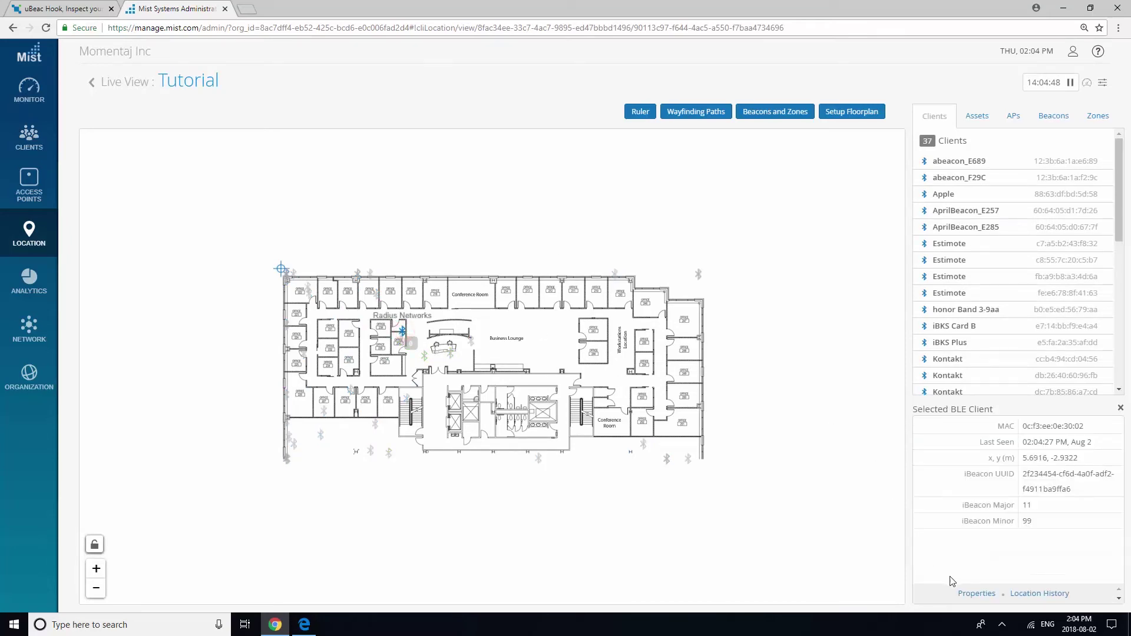
Locate the Radius Networks beacon as an asset named 'Tutorial123456' and save.
{"action": "left_click", "coordinate": [966, 593]}
{"action": "left_click", "coordinate": [190, 279]}
{"action": "left_click", "coordinate": [184, 149]}
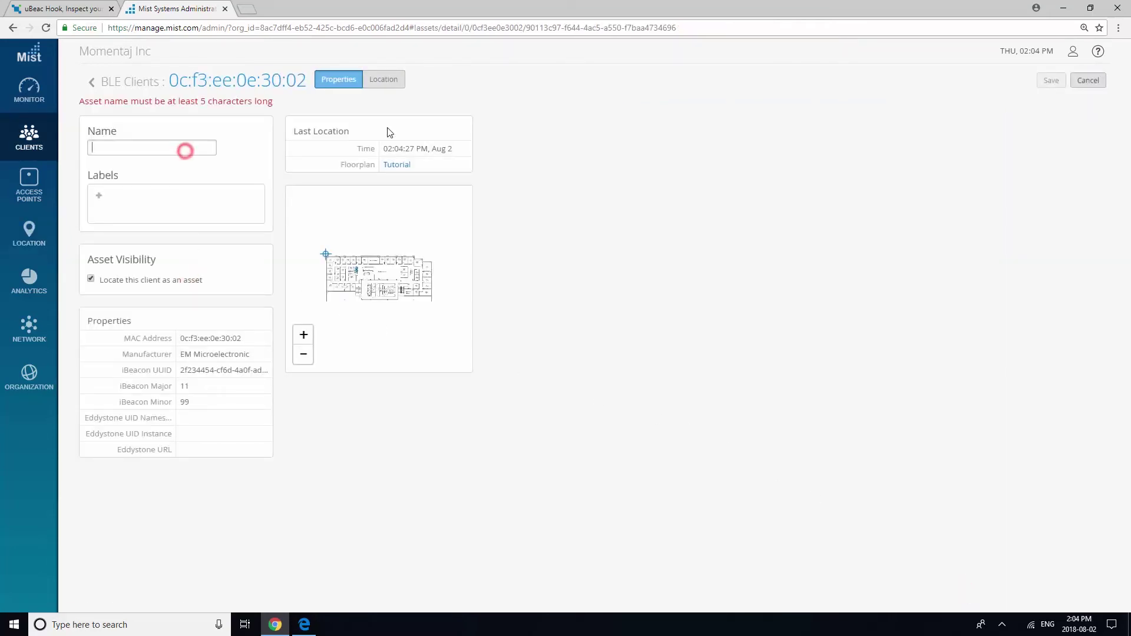
{"action": "type", "text": "Tutorial123456"}
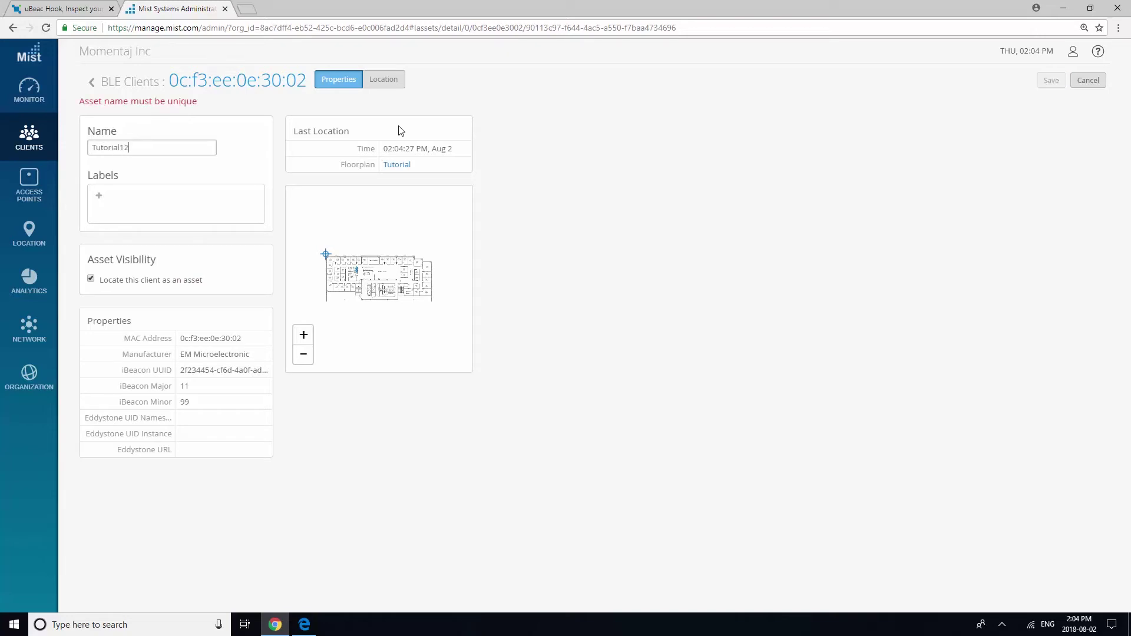
{"action": "left_click", "coordinate": [1051, 80]}
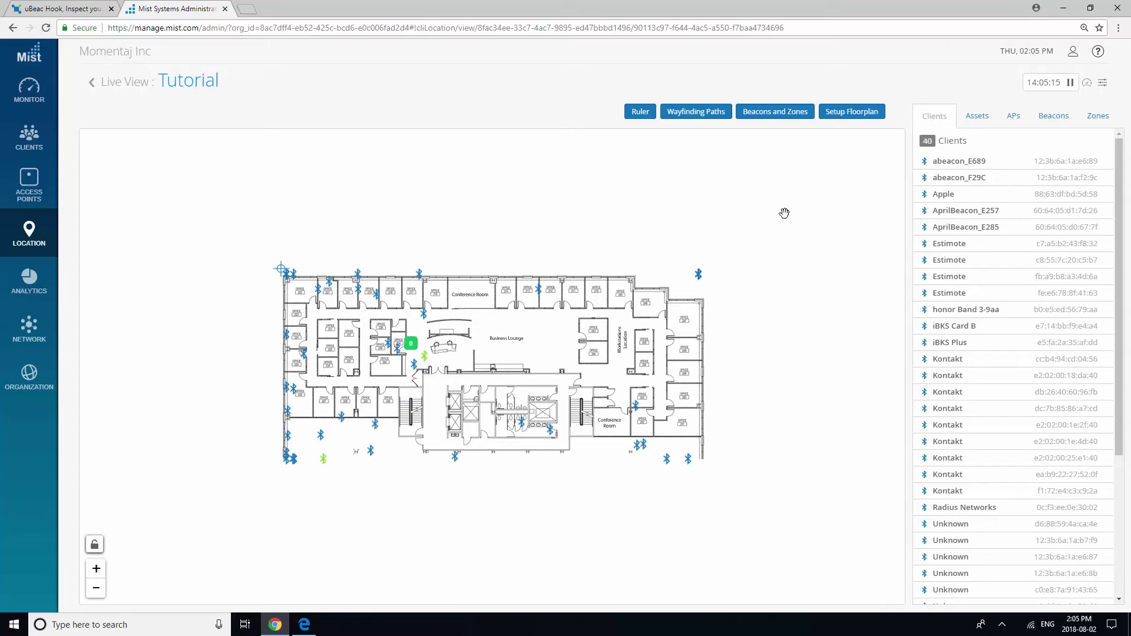
Lock the Tutorial floorplan from further editing in Setup Floorplan and save it.
{"action": "left_click", "coordinate": [858, 116]}
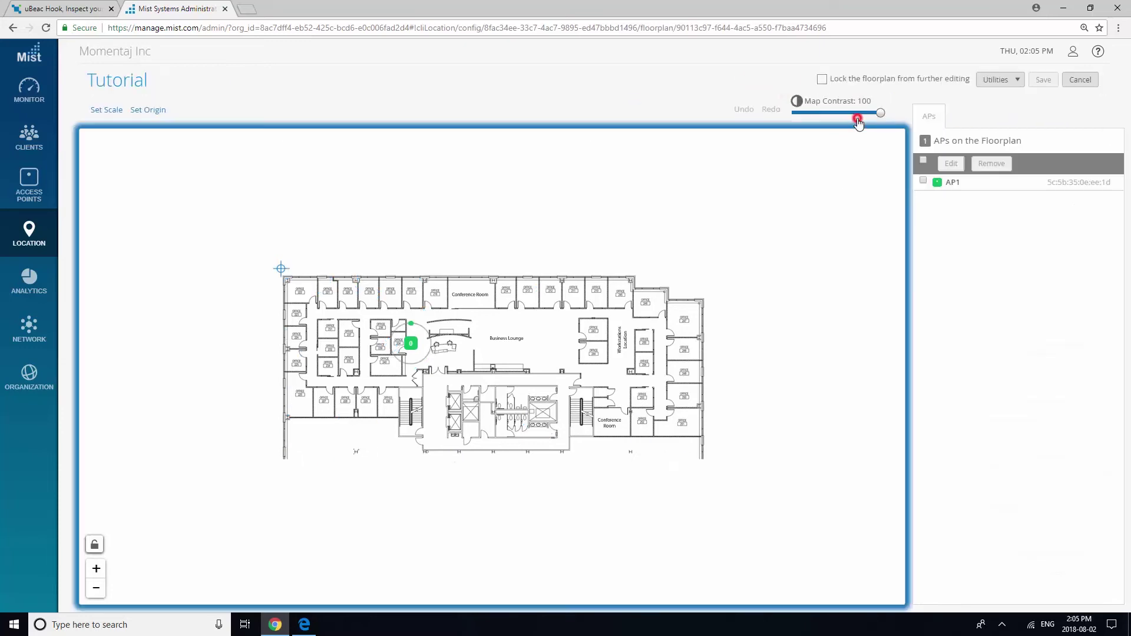
{"action": "left_click", "coordinate": [863, 82]}
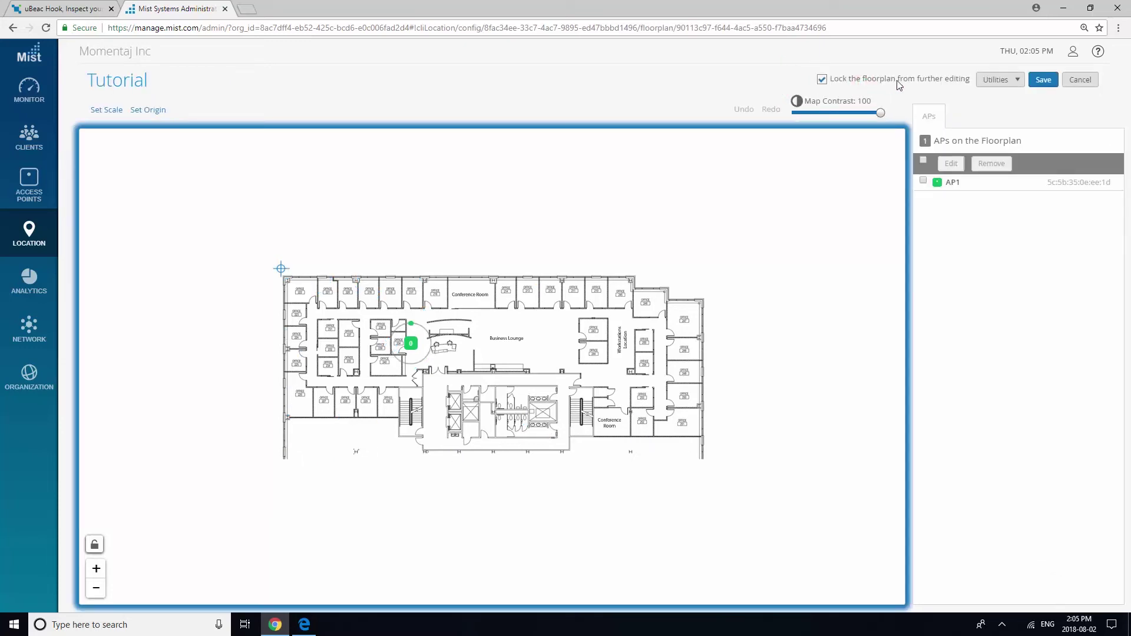
{"action": "left_click", "coordinate": [1040, 82]}
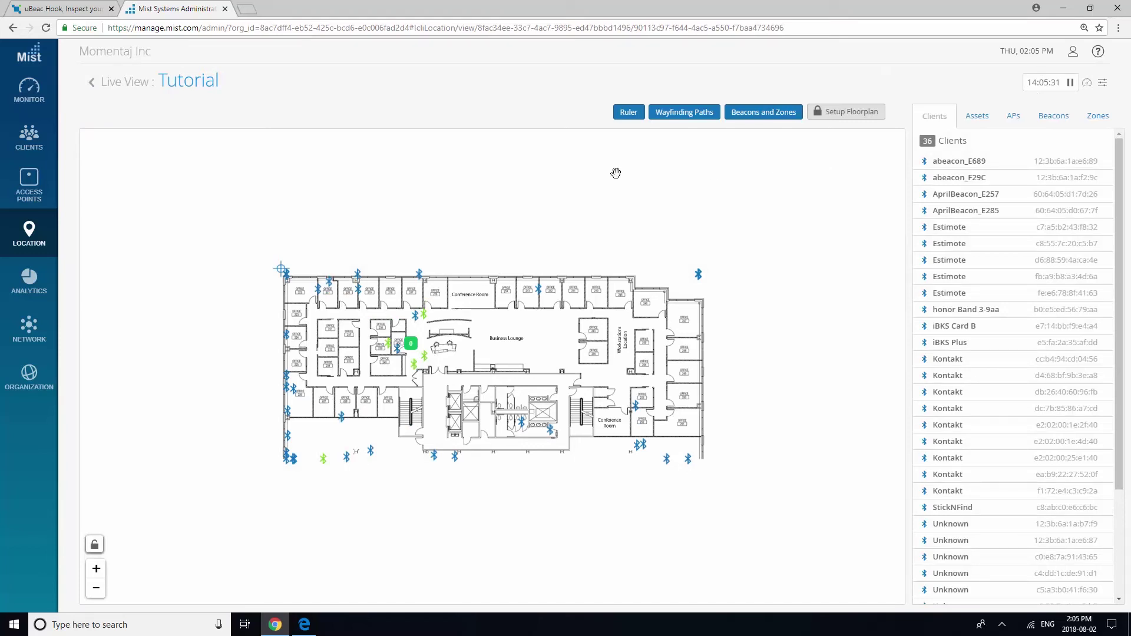
Reload uBeac Hook, expand the first asset-raw event's fields, and export all requests as JSON.
{"action": "left_click", "coordinate": [72, 9]}
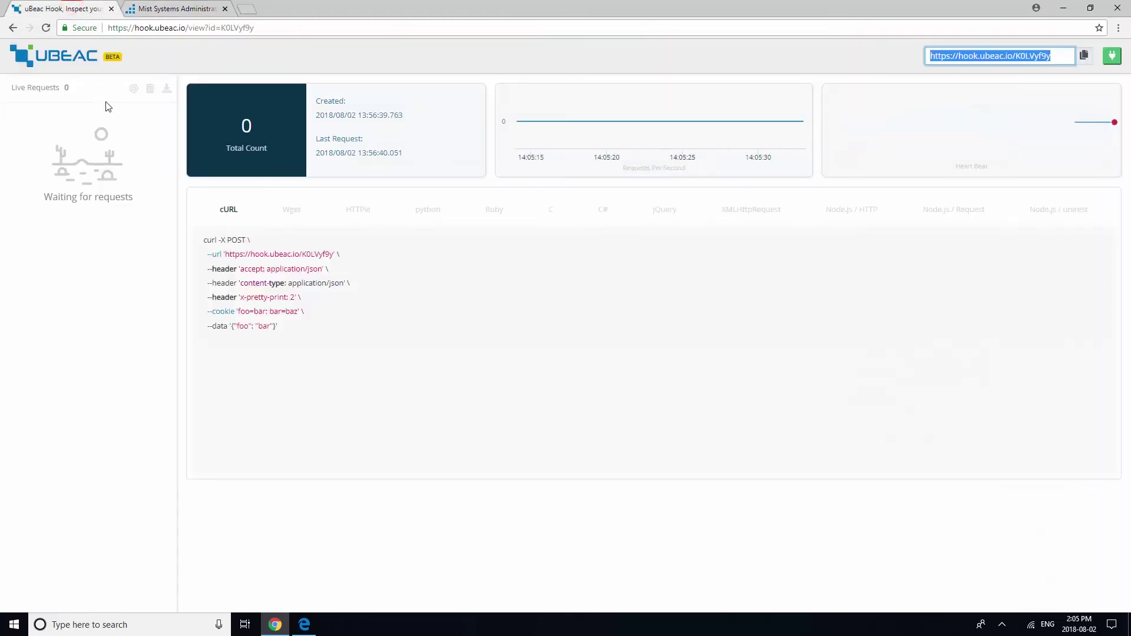
{"action": "left_click", "coordinate": [152, 31]}
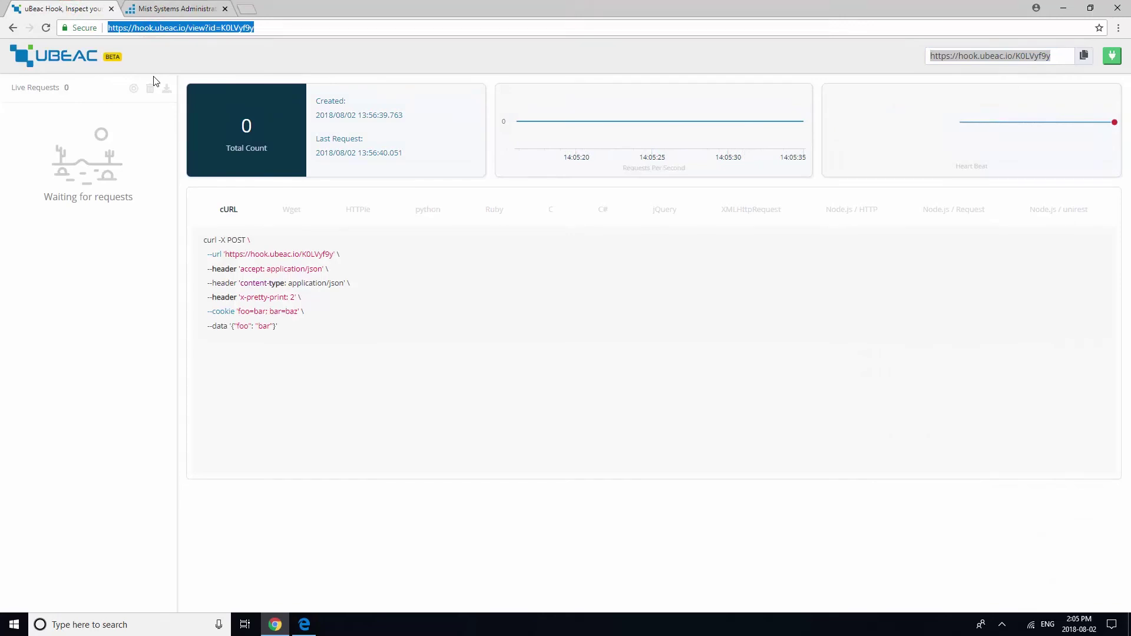
{"action": "key", "text": "Return"}
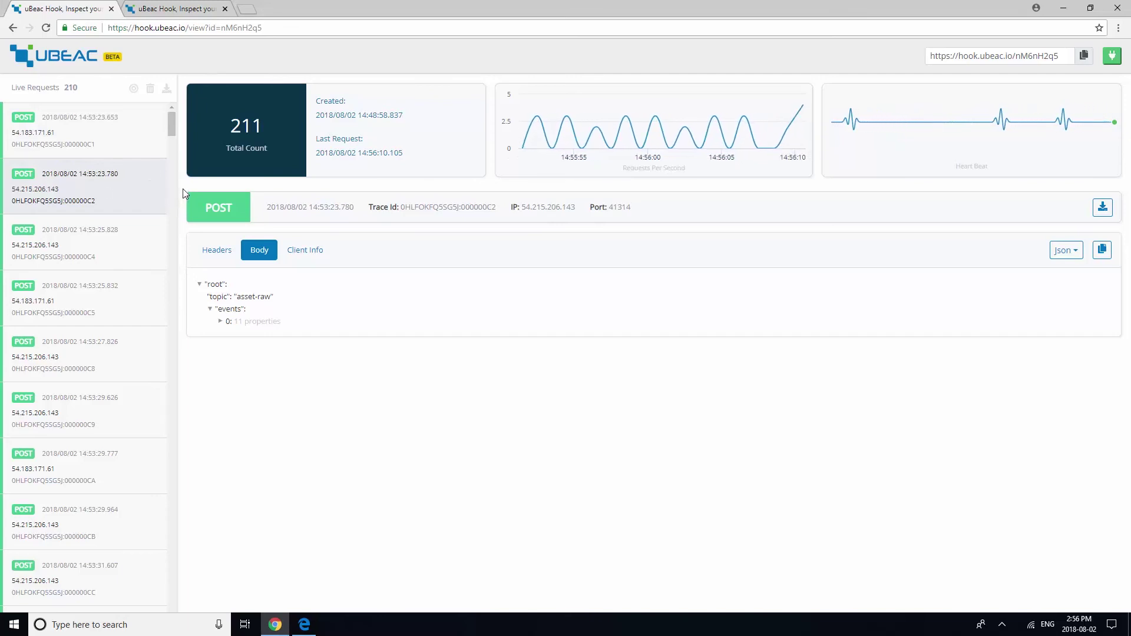
{"action": "left_click", "coordinate": [221, 321]}
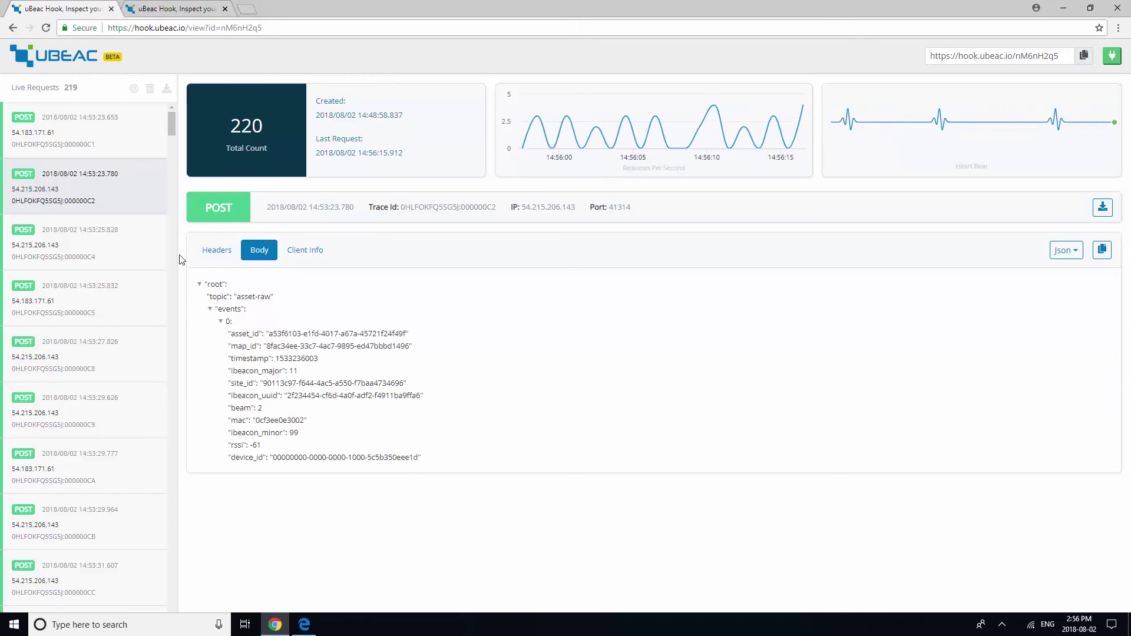
{"action": "left_click", "coordinate": [165, 89]}
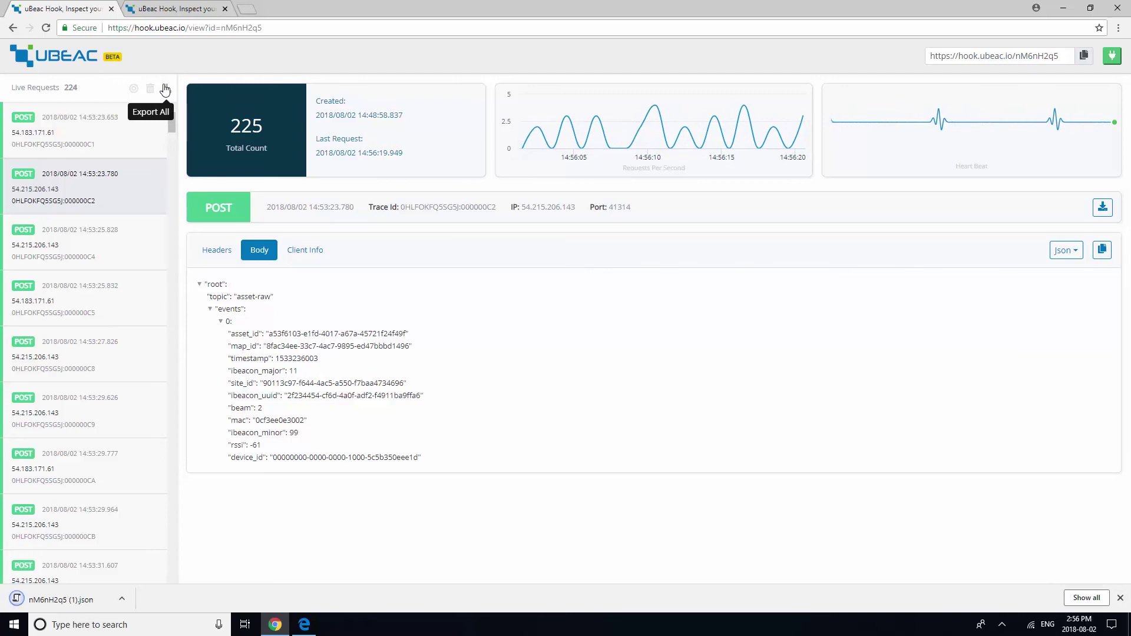